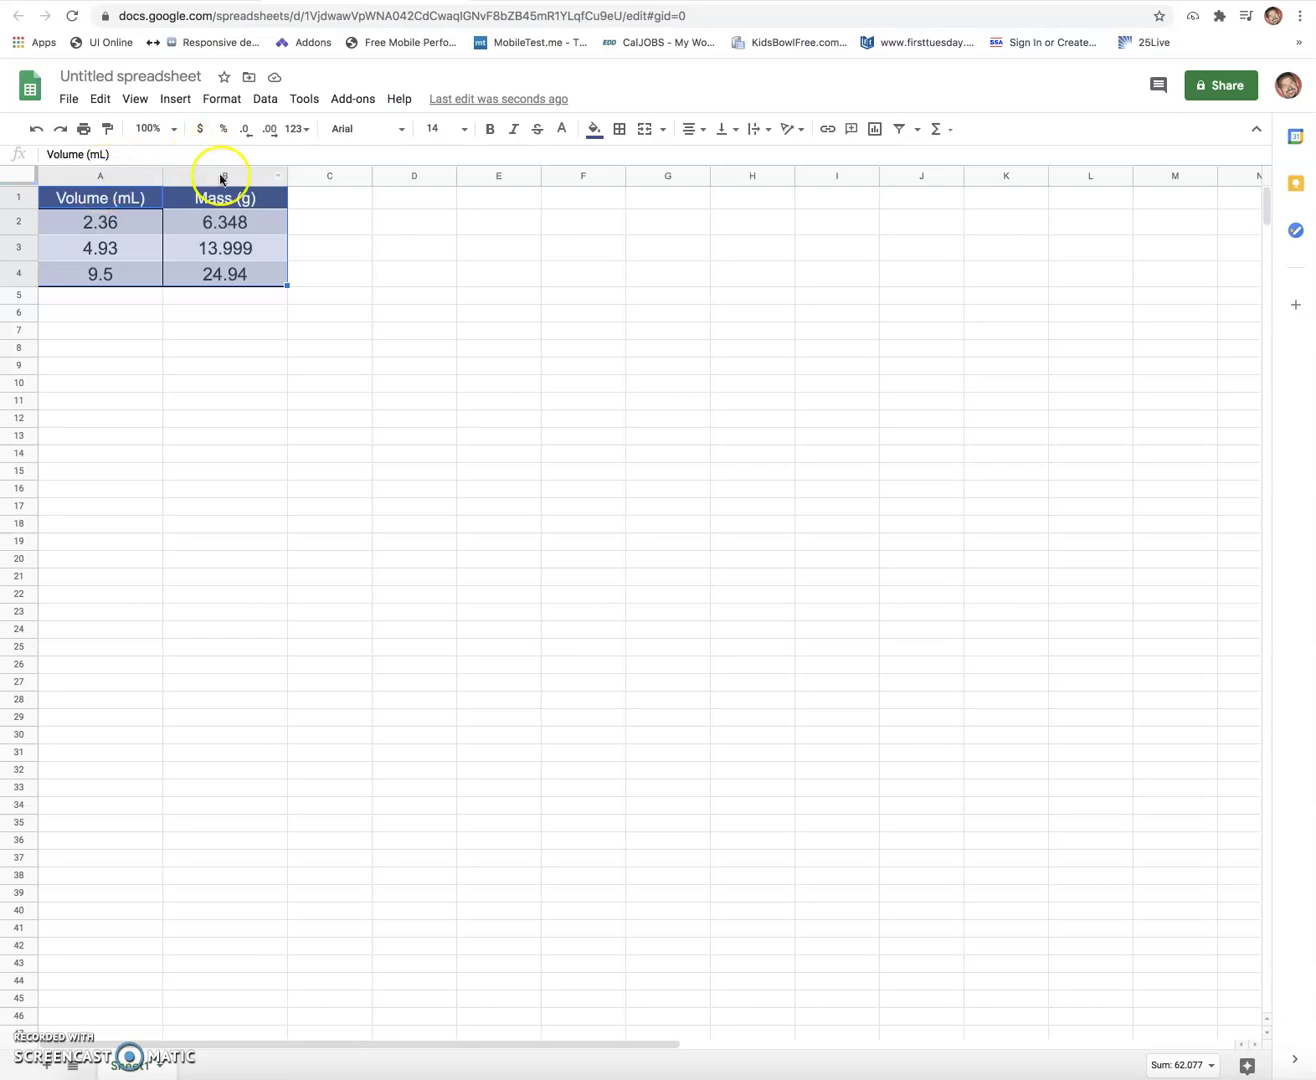
- Insert a chart from the Volume and Mass range A1:B4 and make it a scatter chart
left_click(124, 298)
left_click(91, 192)
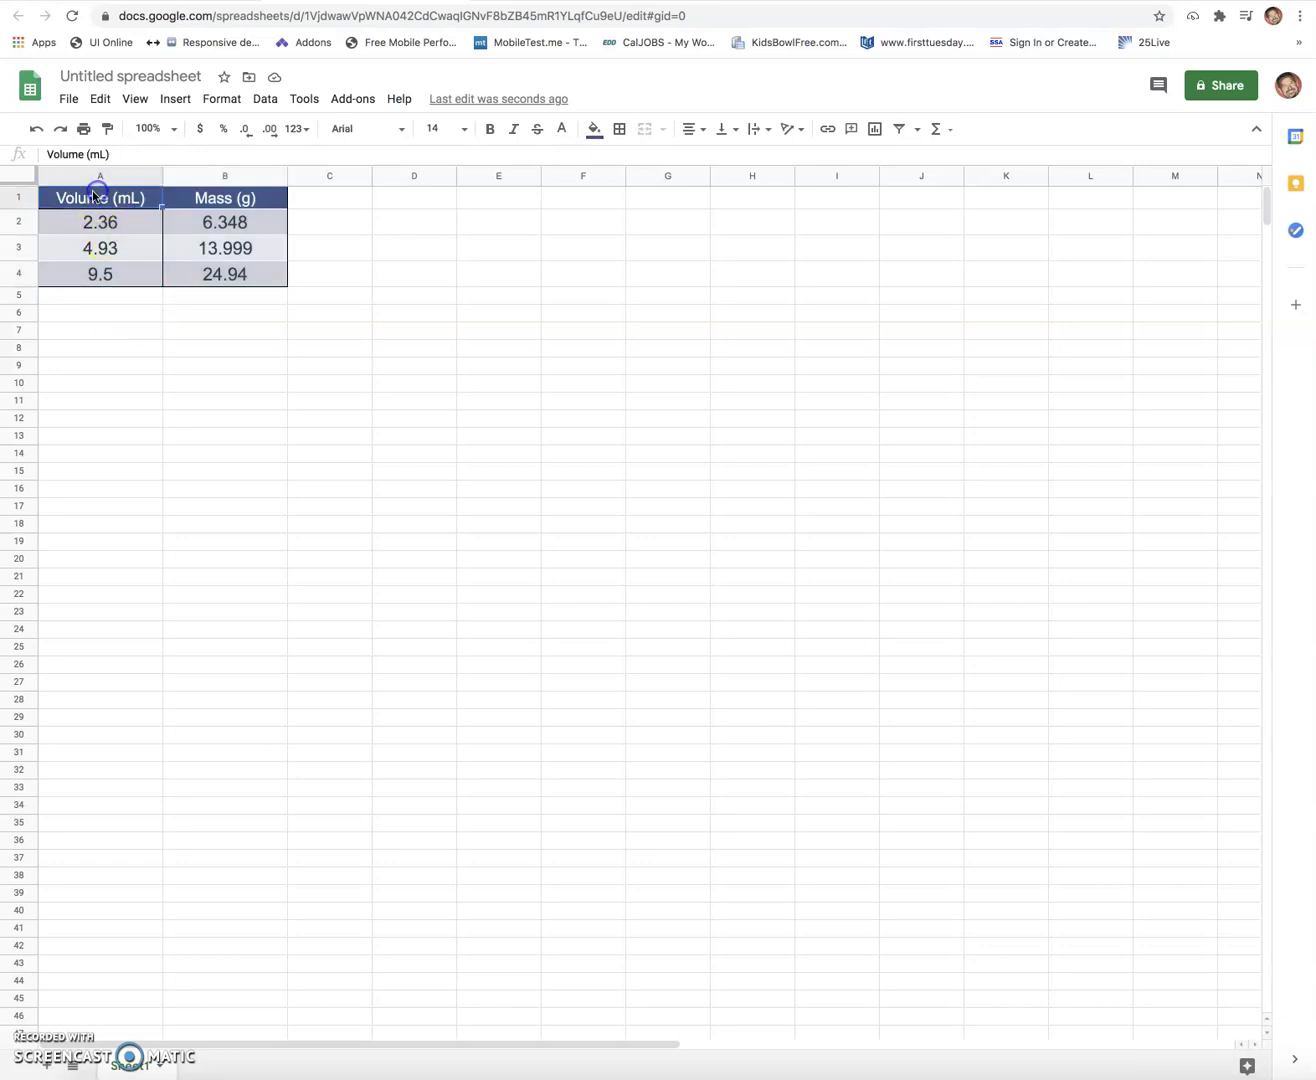
left_click_drag(91, 192, 220, 278)
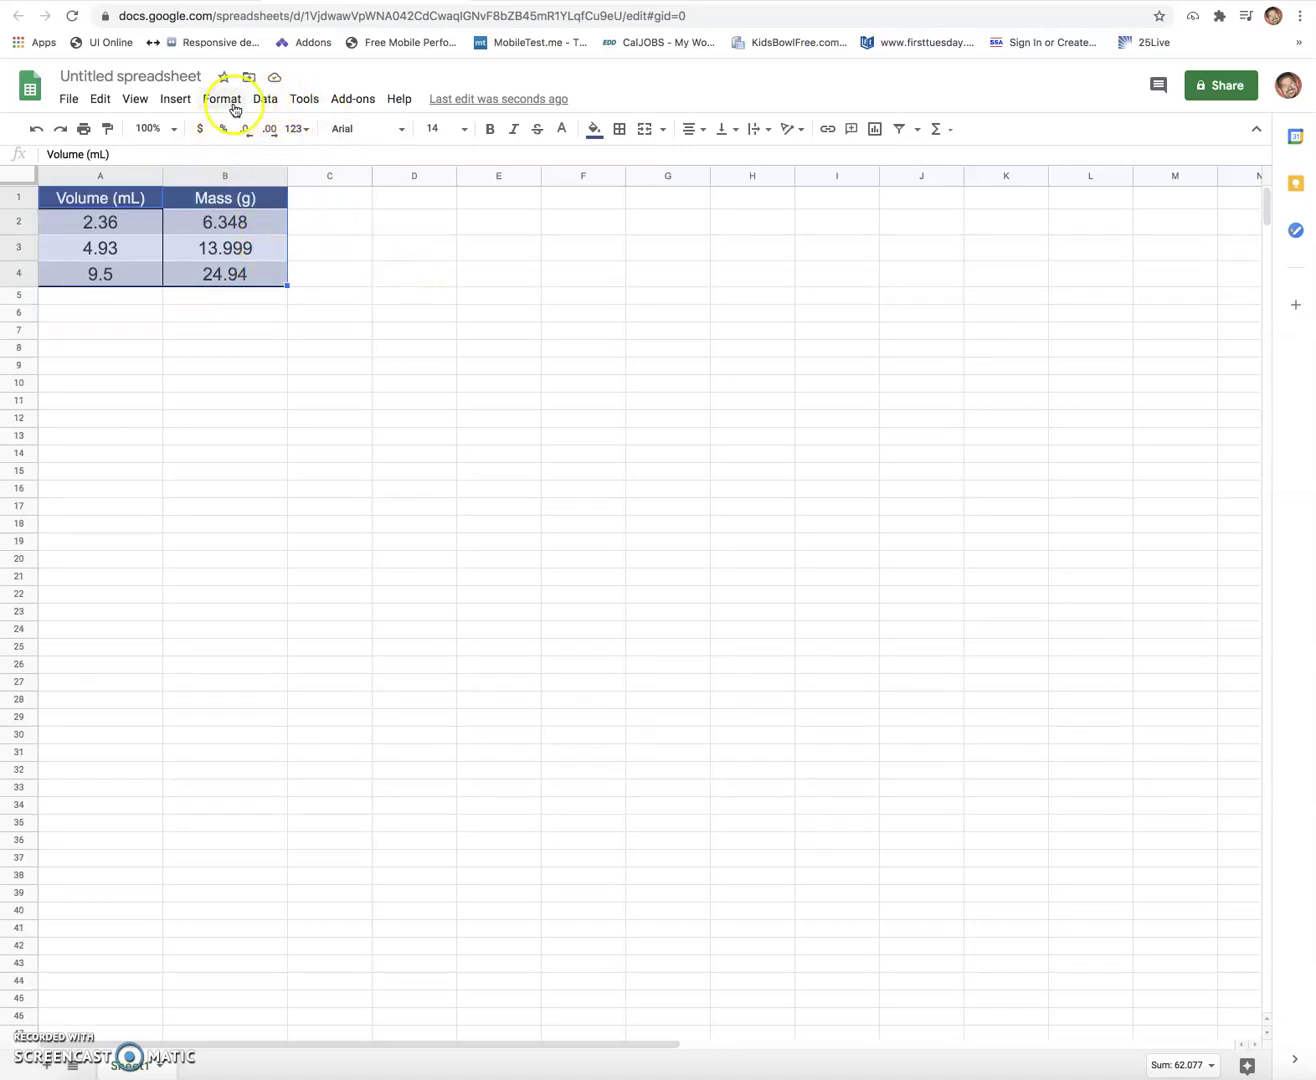
left_click(177, 102)
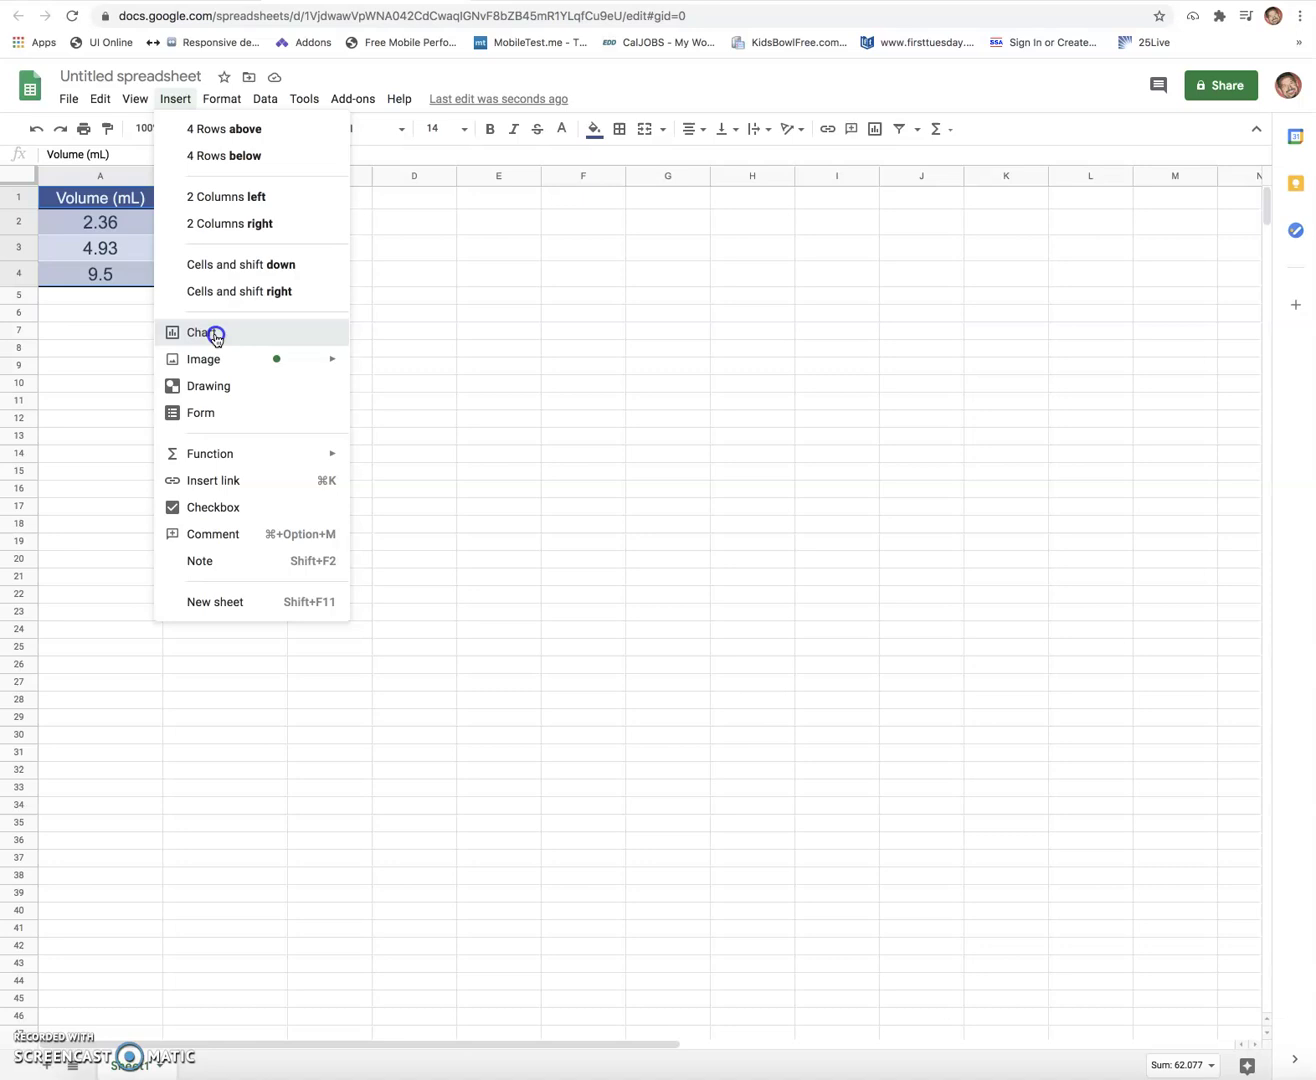
left_click(214, 334)
left_click(1137, 245)
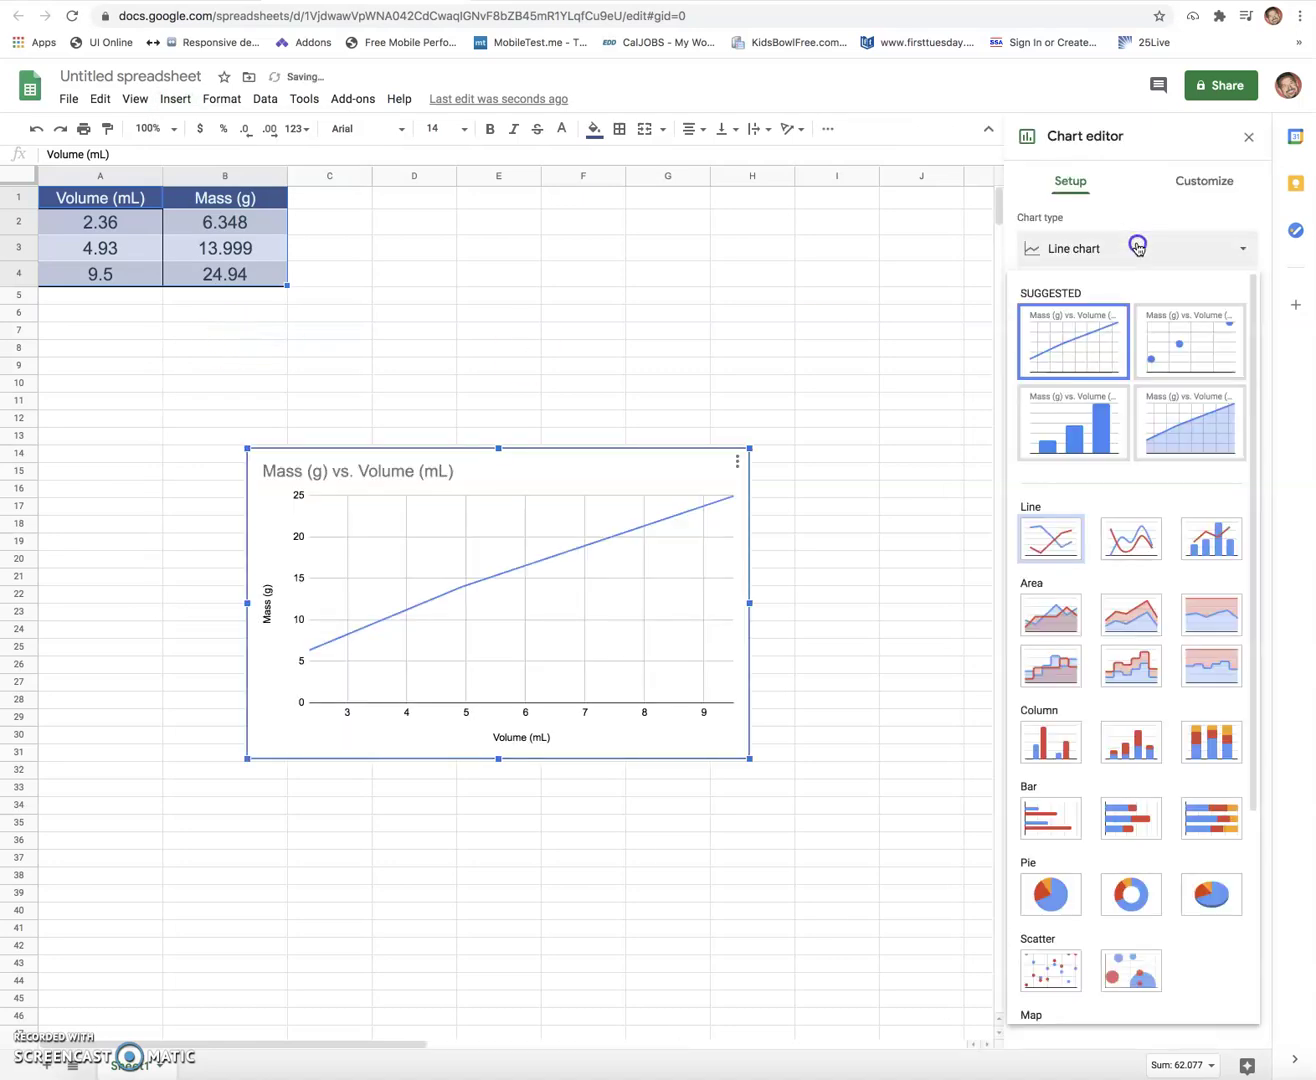
left_click(1062, 972)
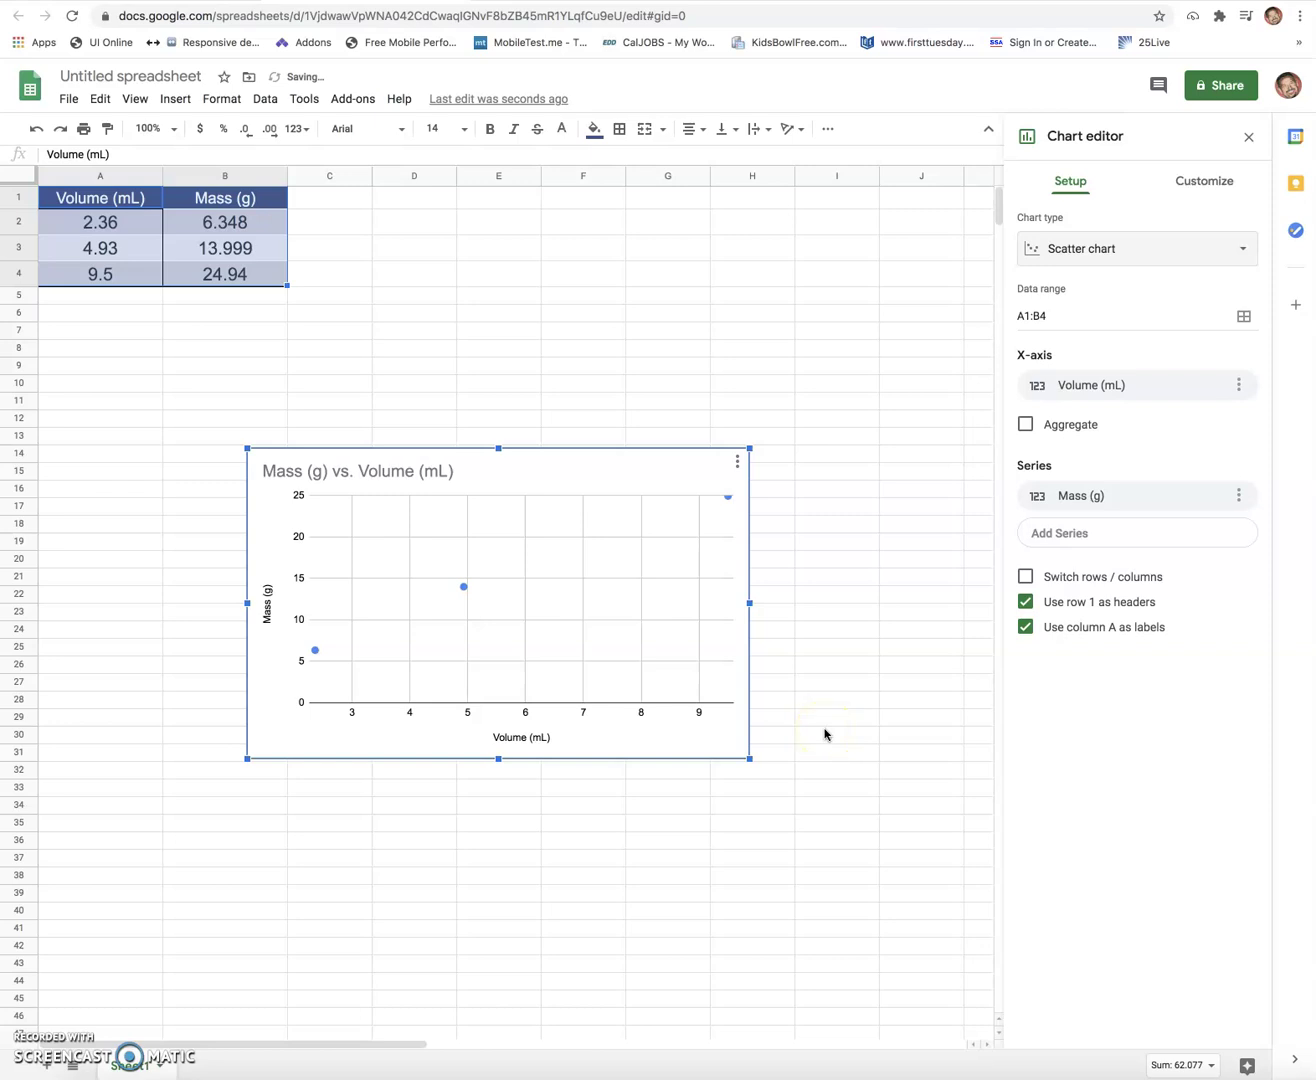
- Set the vertical axis maximum to 30 and show its axis line
left_click(296, 520)
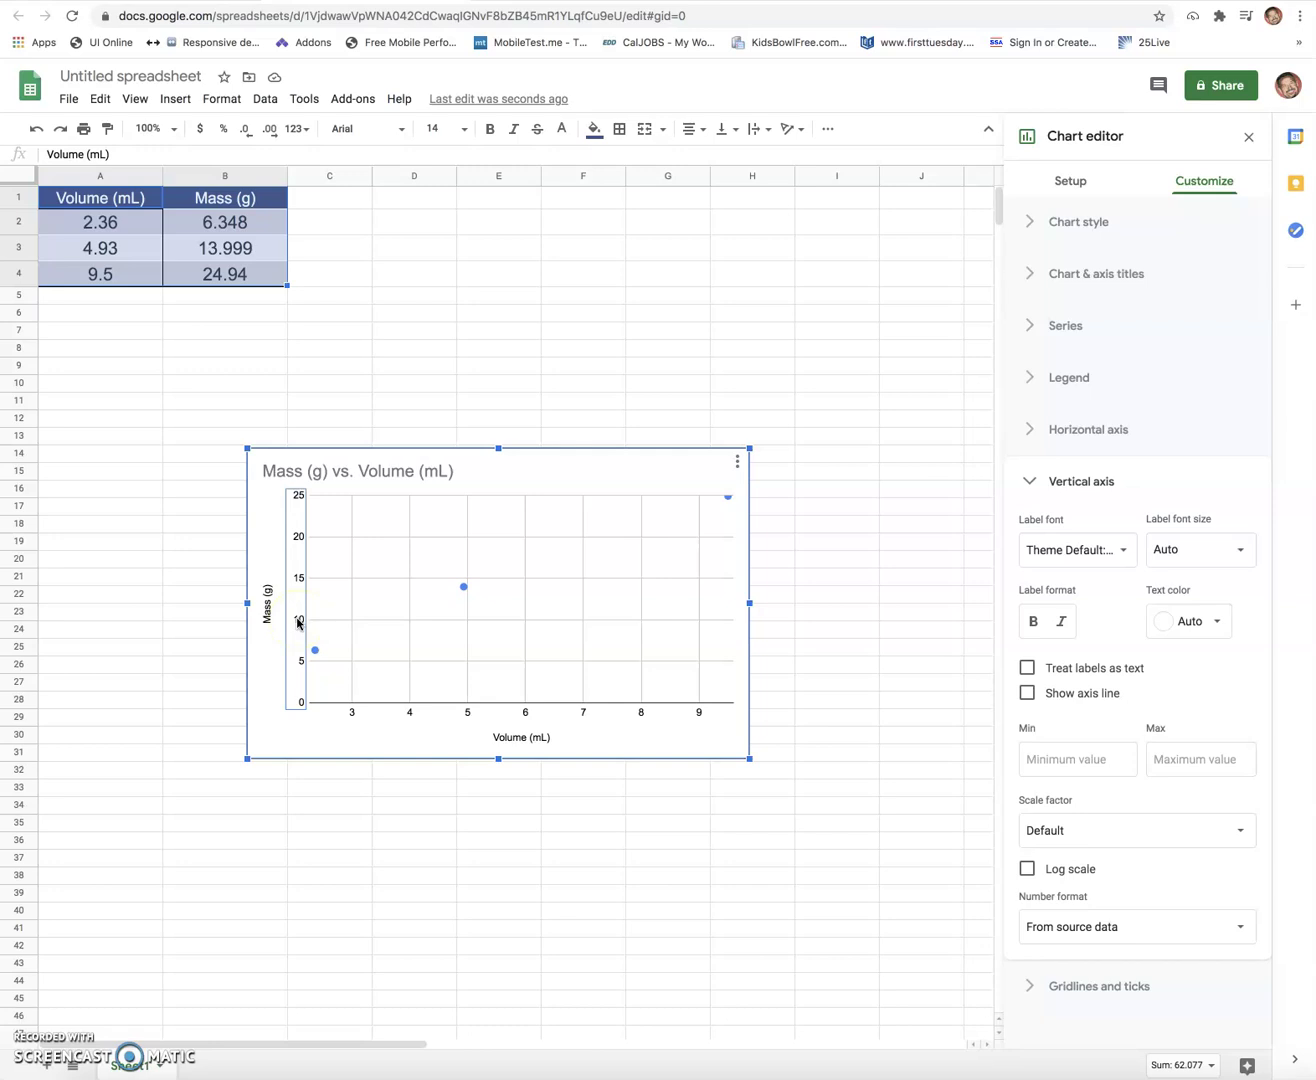
left_click(1162, 757)
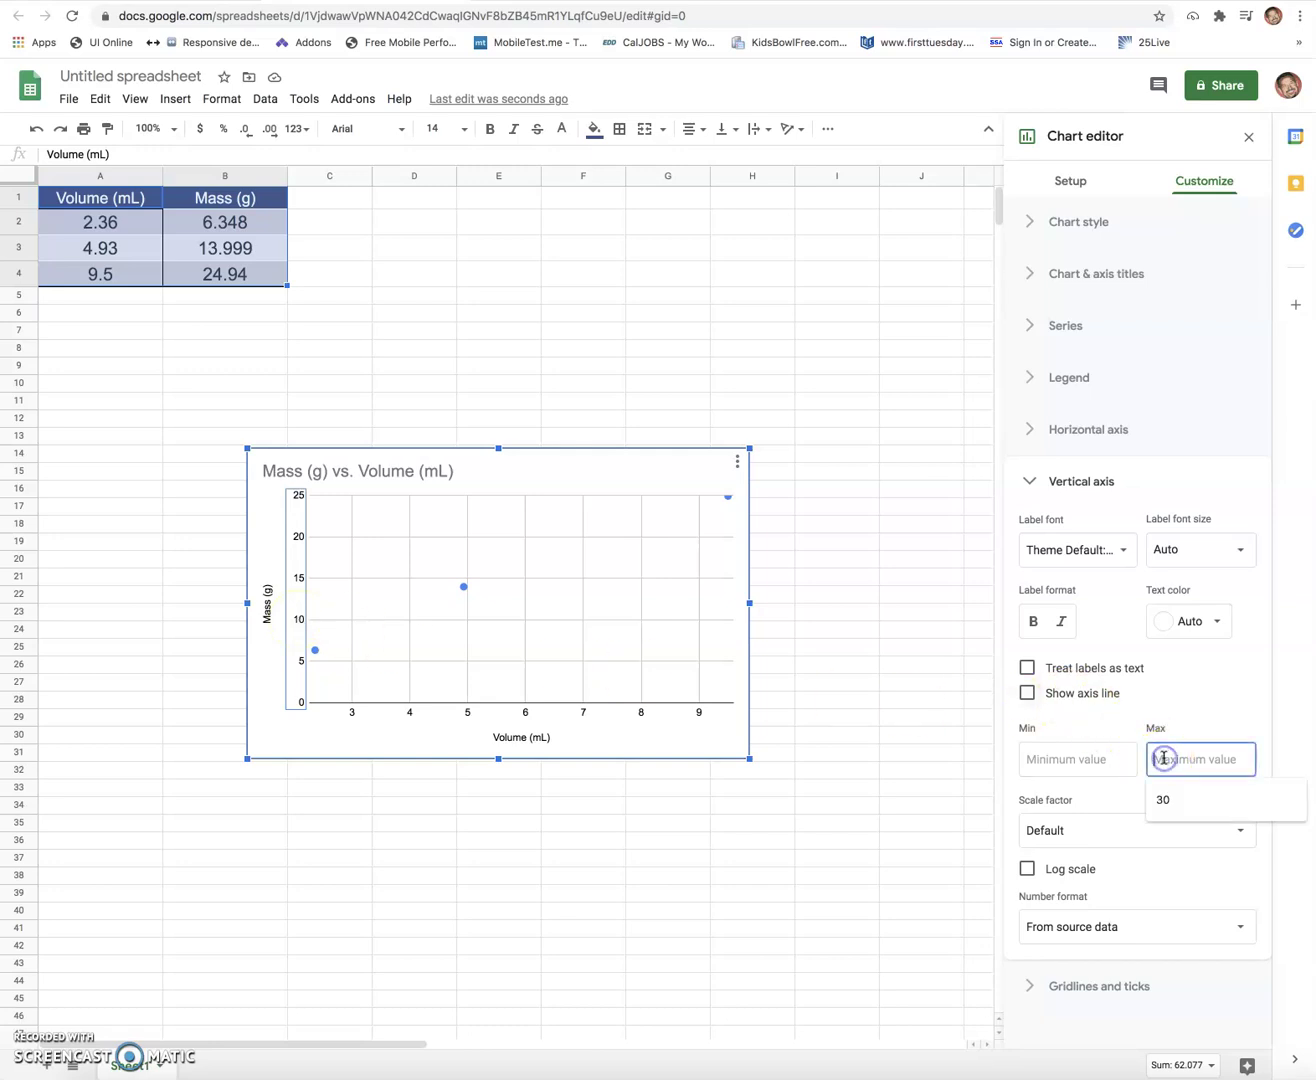
type("30")
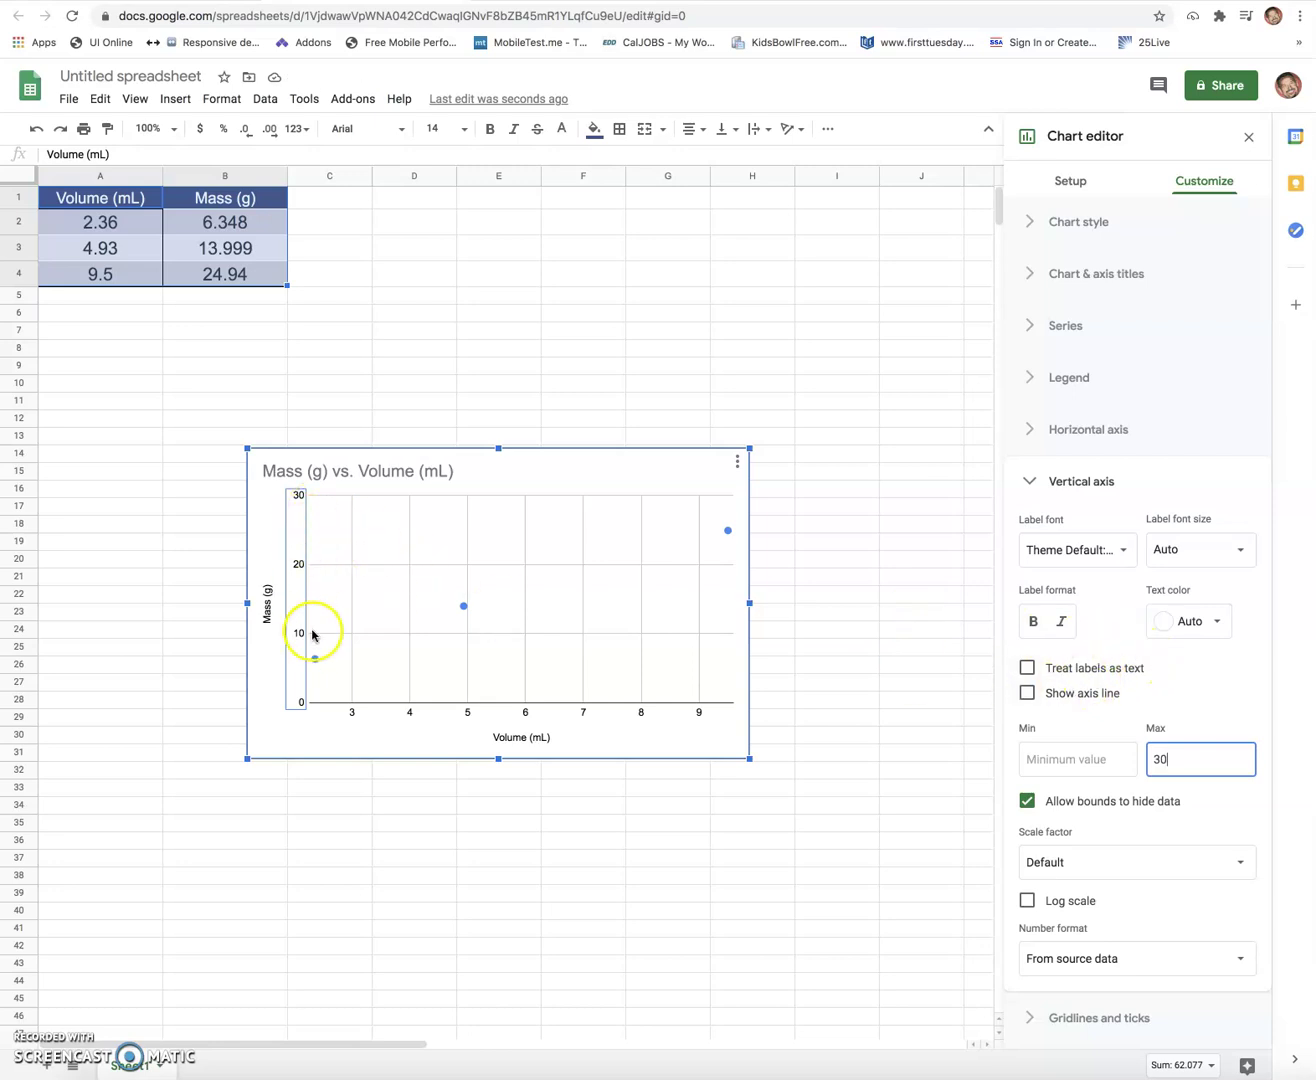
left_click(1027, 693)
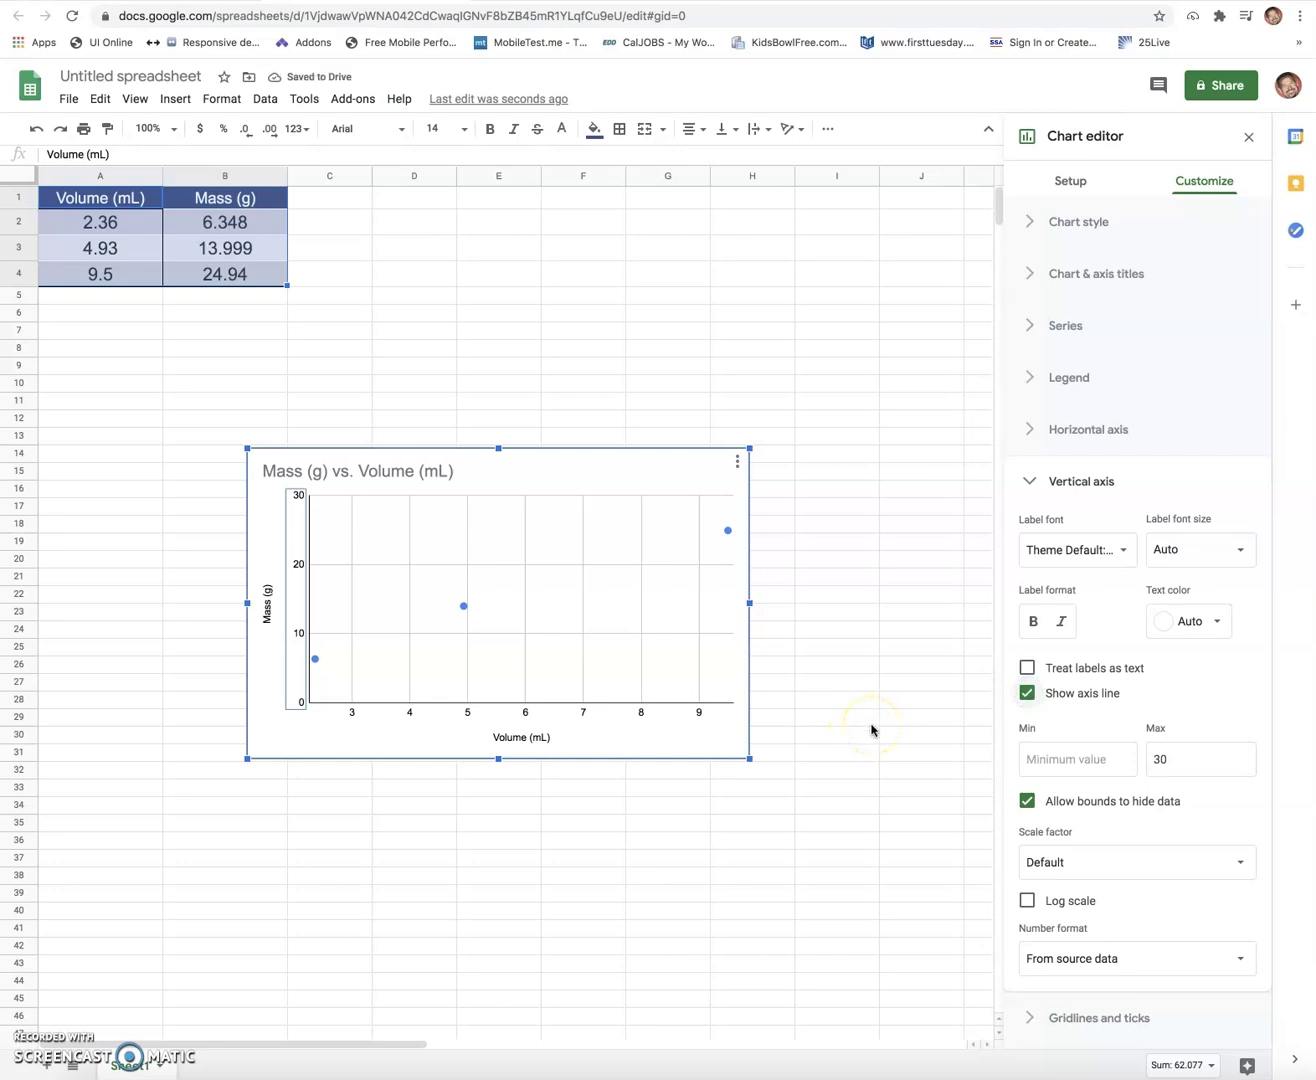
- Set the horizontal axis minimum to 0
left_click(551, 716)
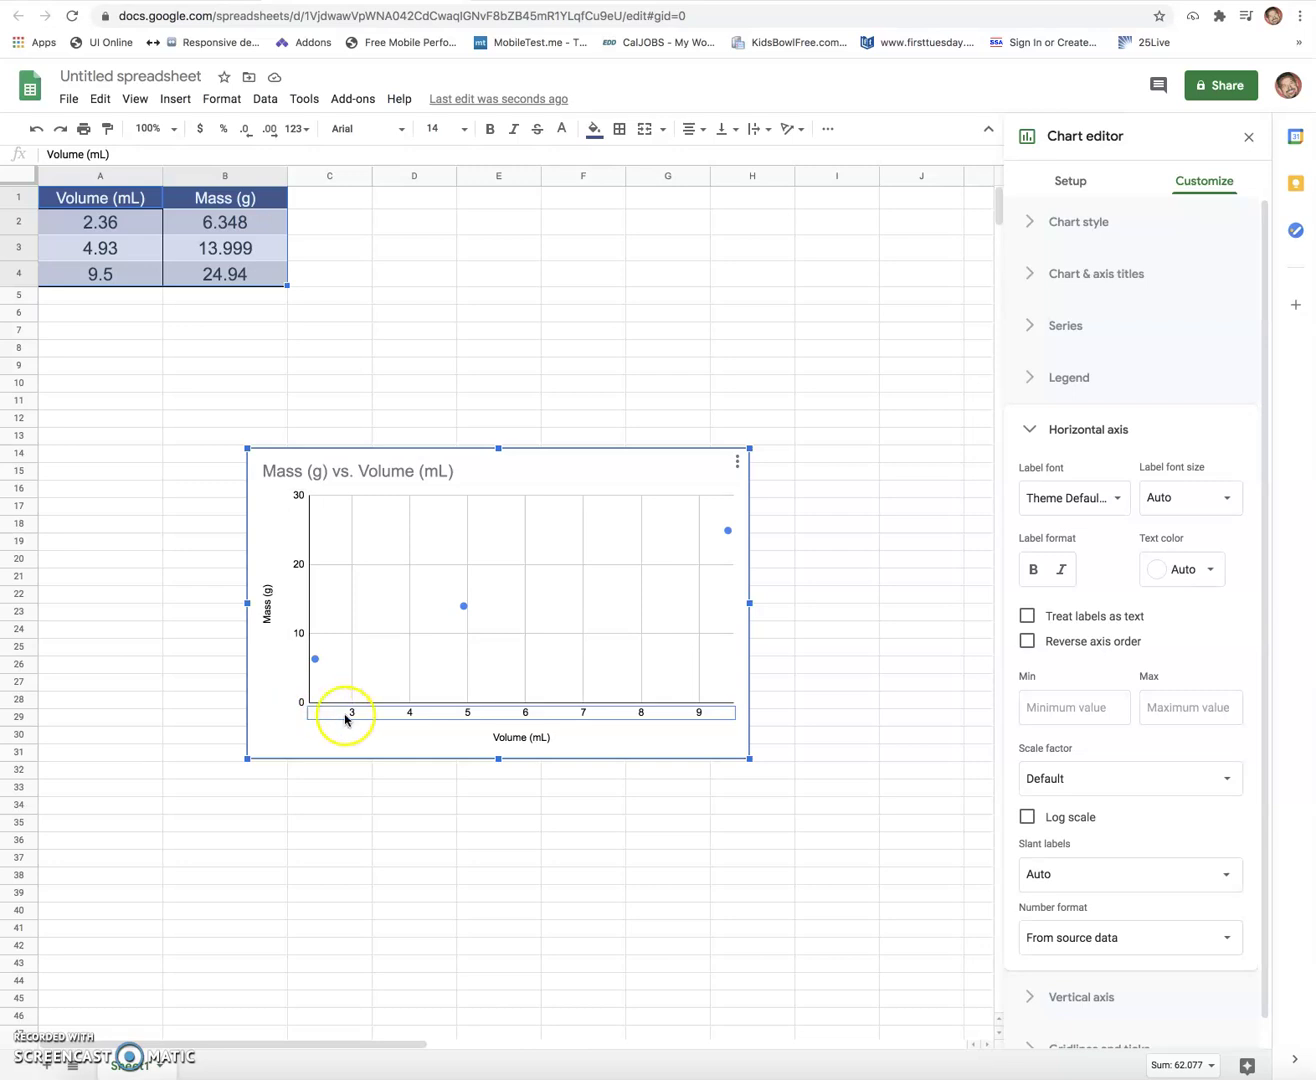
left_click(1036, 708)
left_click(1037, 746)
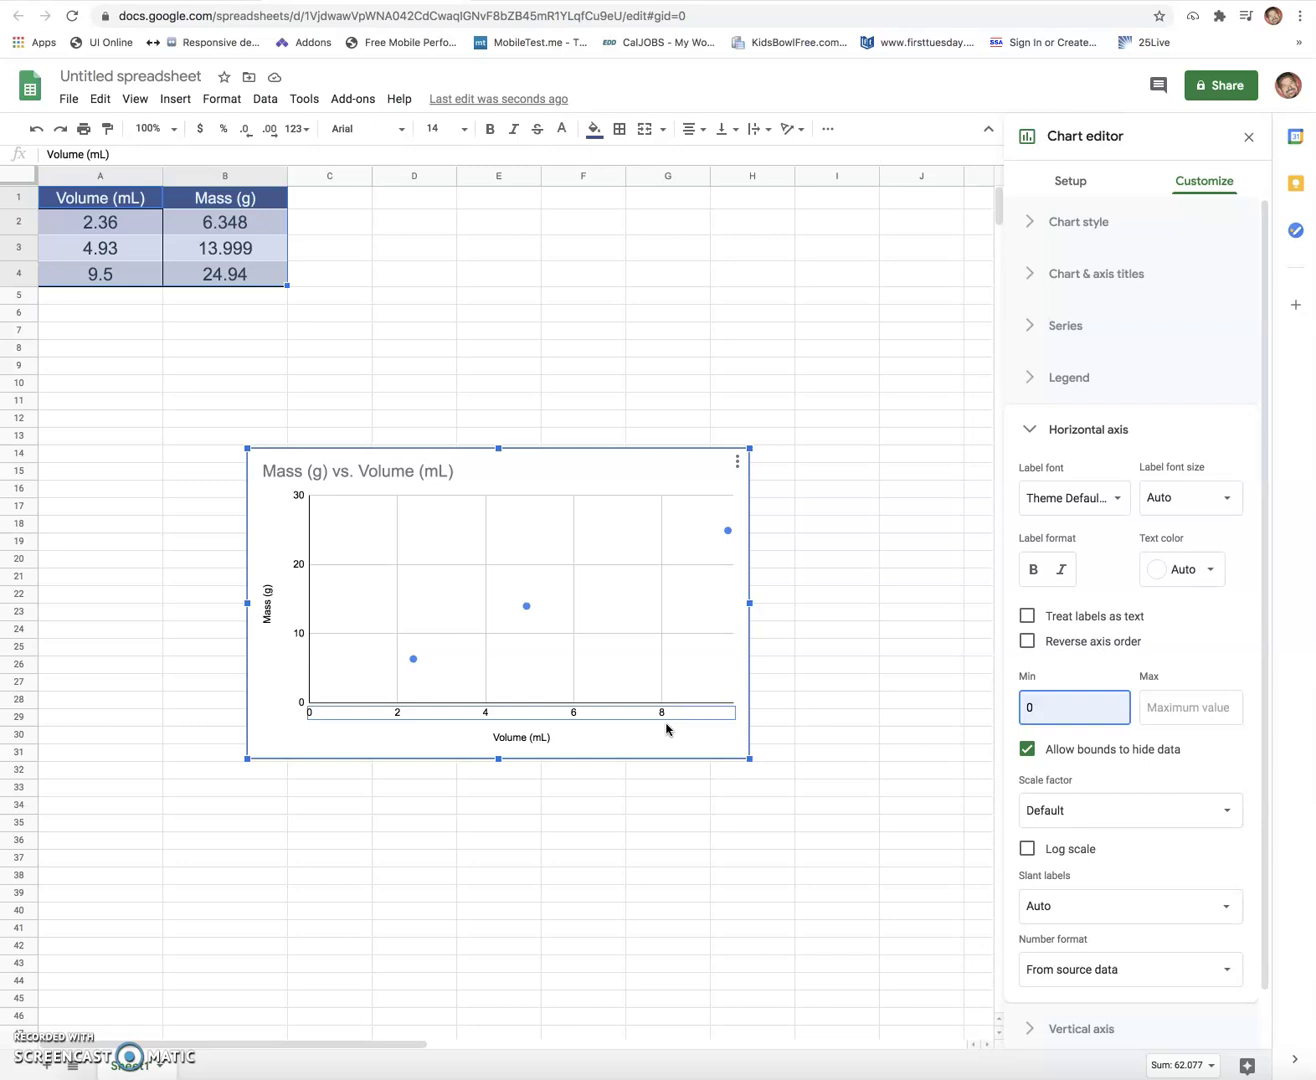
- Add a trendline to the Mass (g) series
left_click(1030, 330)
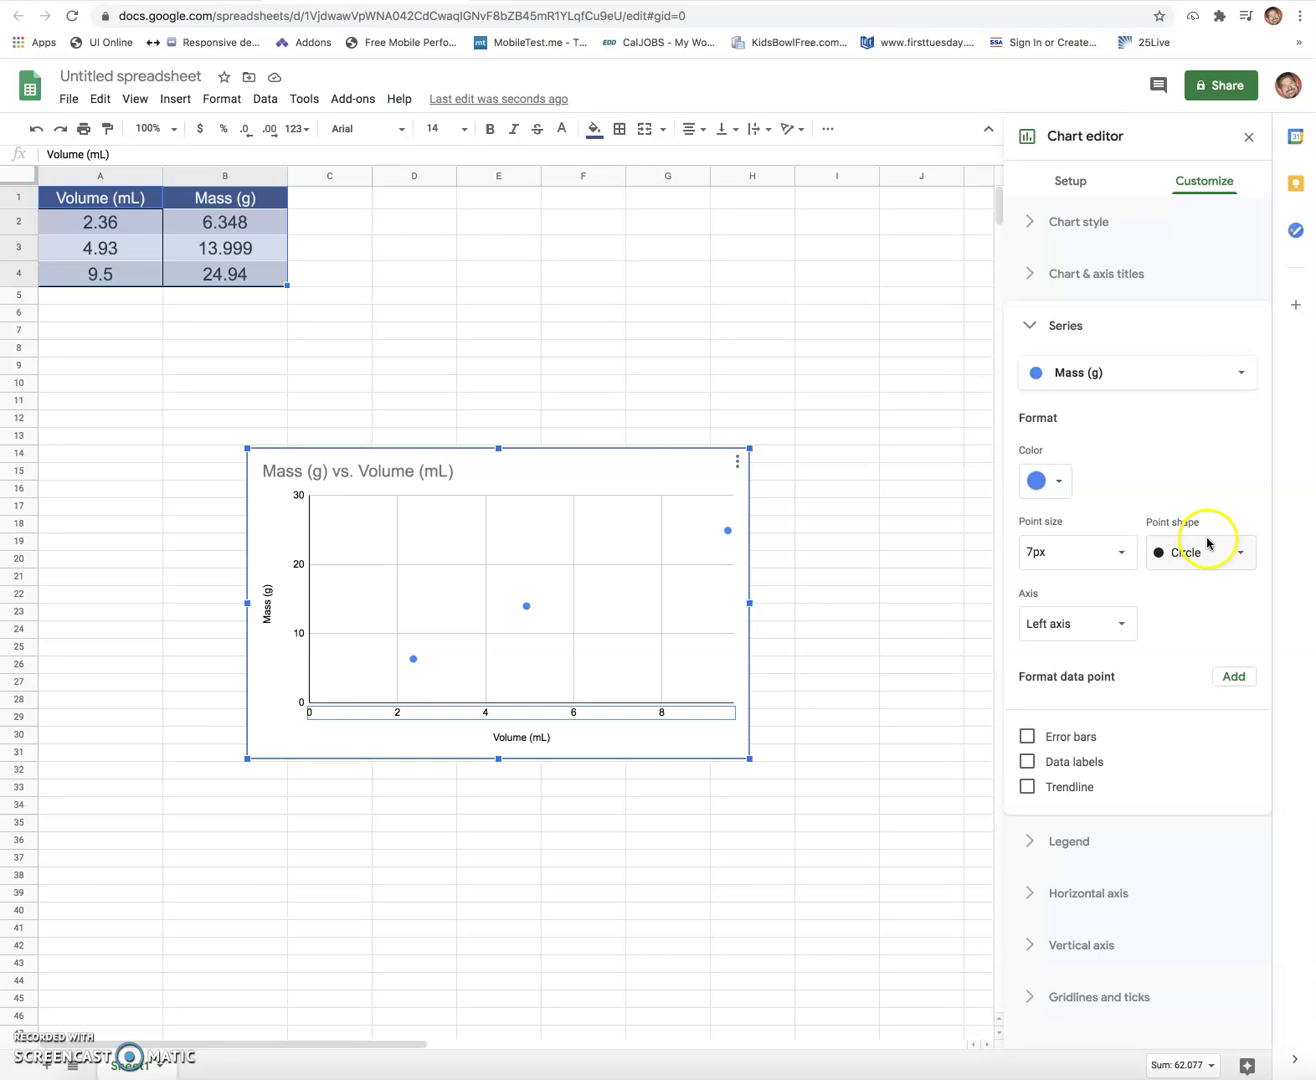
left_click(1027, 790)
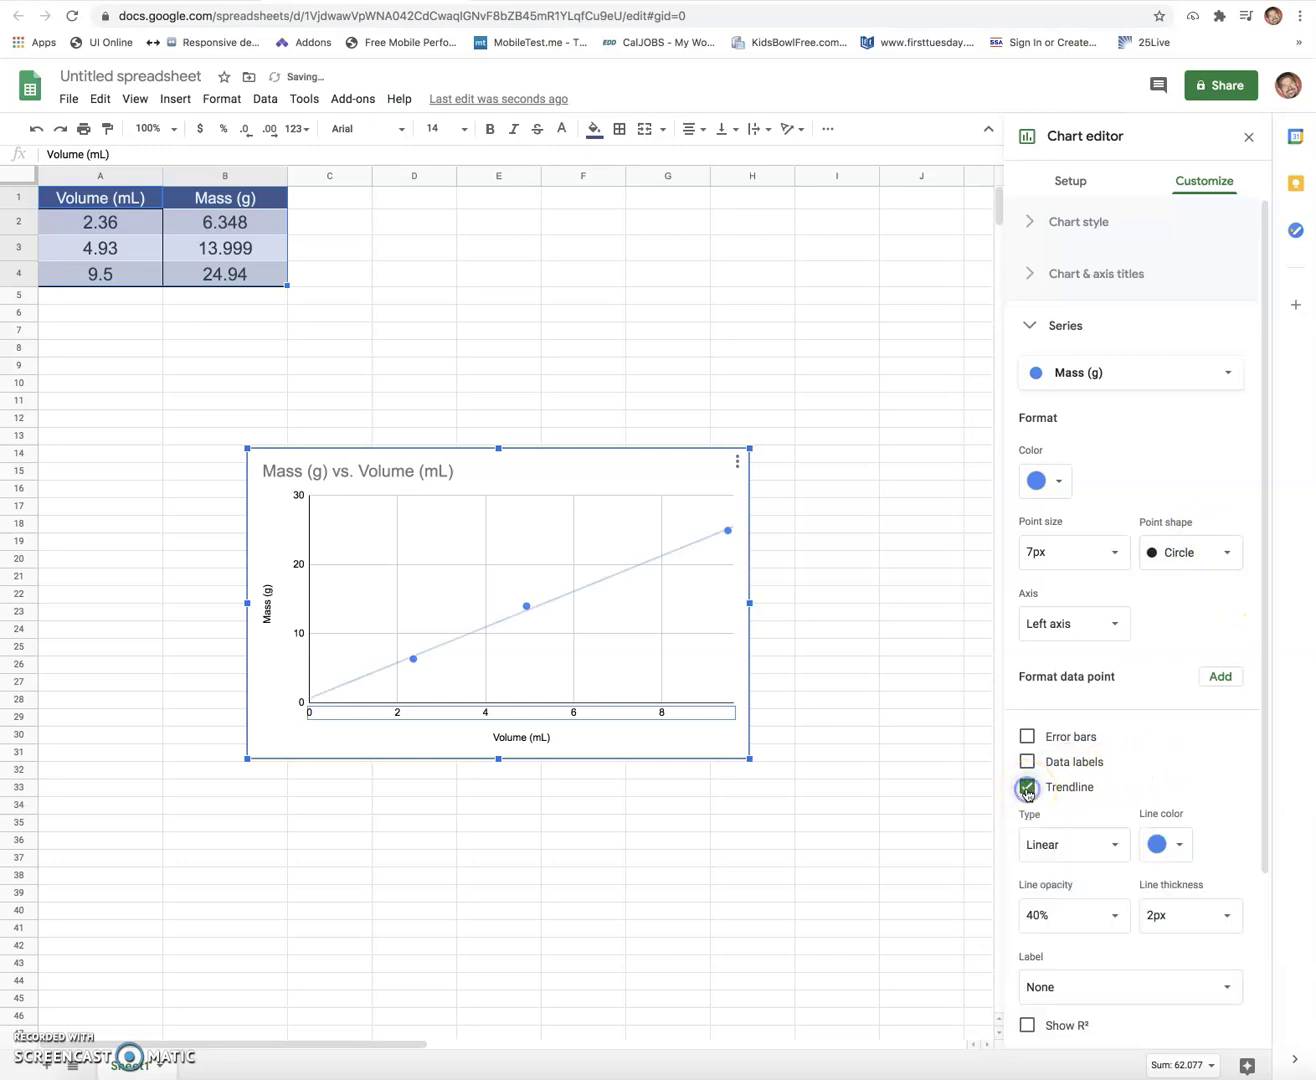
scroll(1151, 770, "down", 2)
scroll(1150, 775, "down", 1)
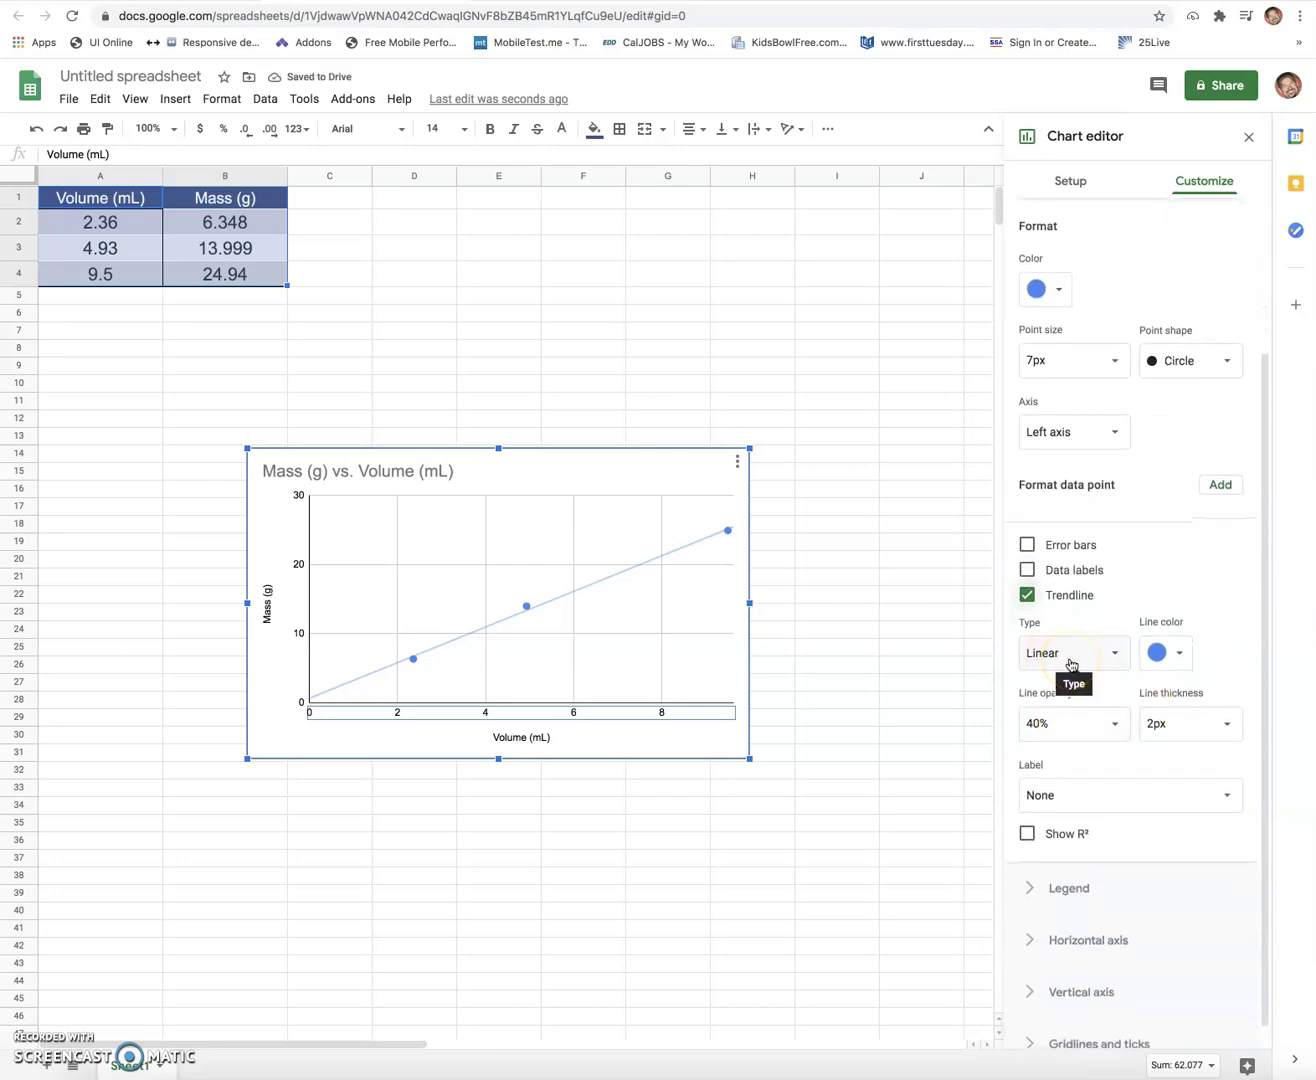
- Label the trendline with its equation, leaving R² hidden
left_click(1135, 795)
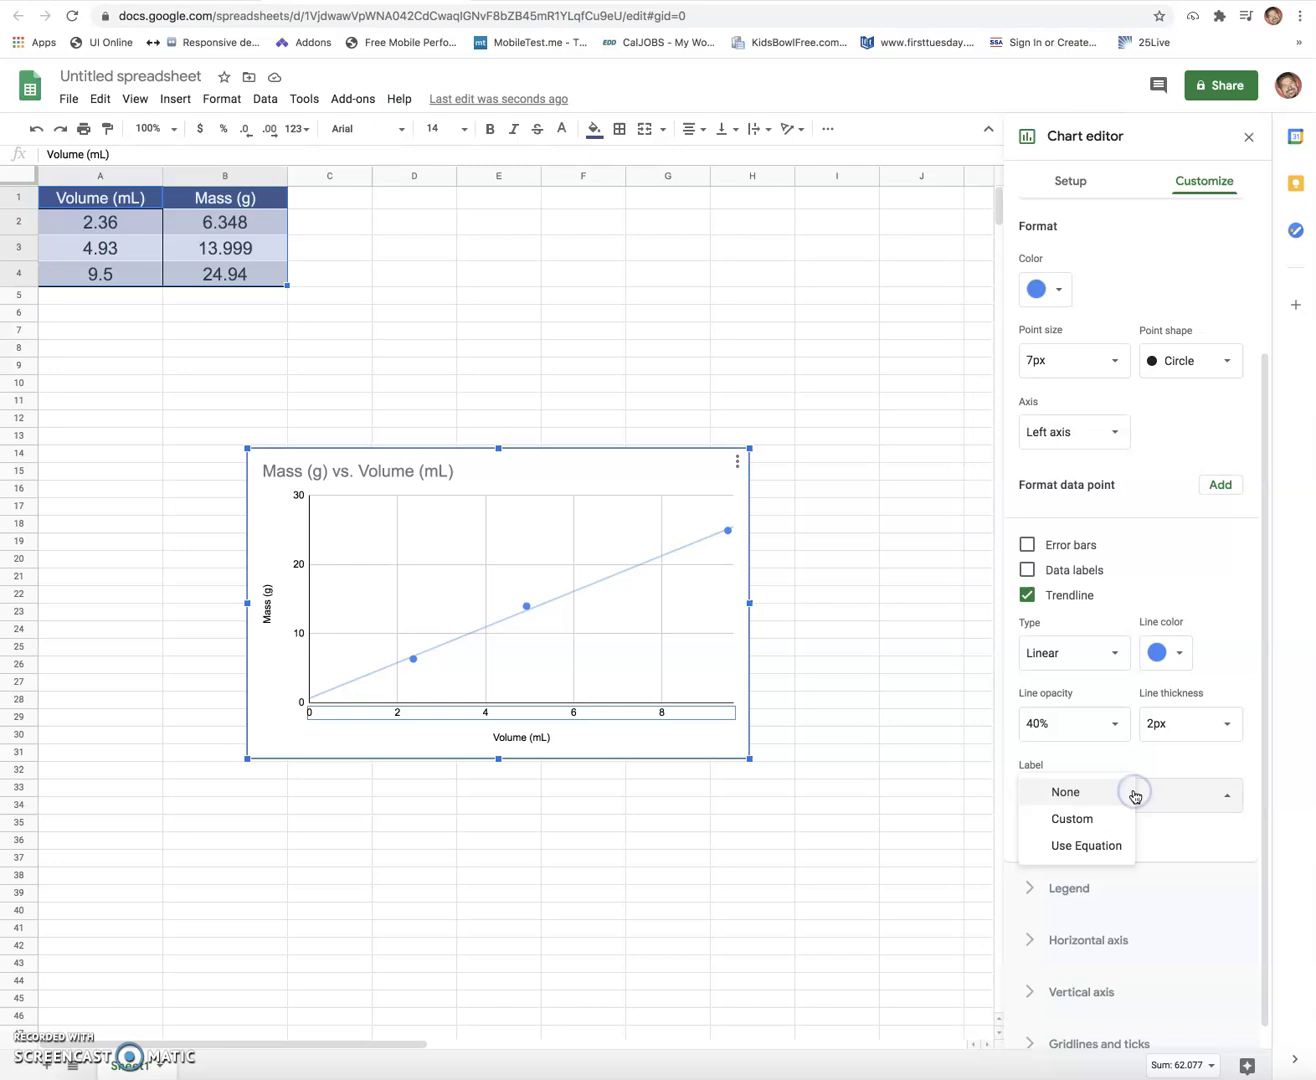
left_click(1118, 845)
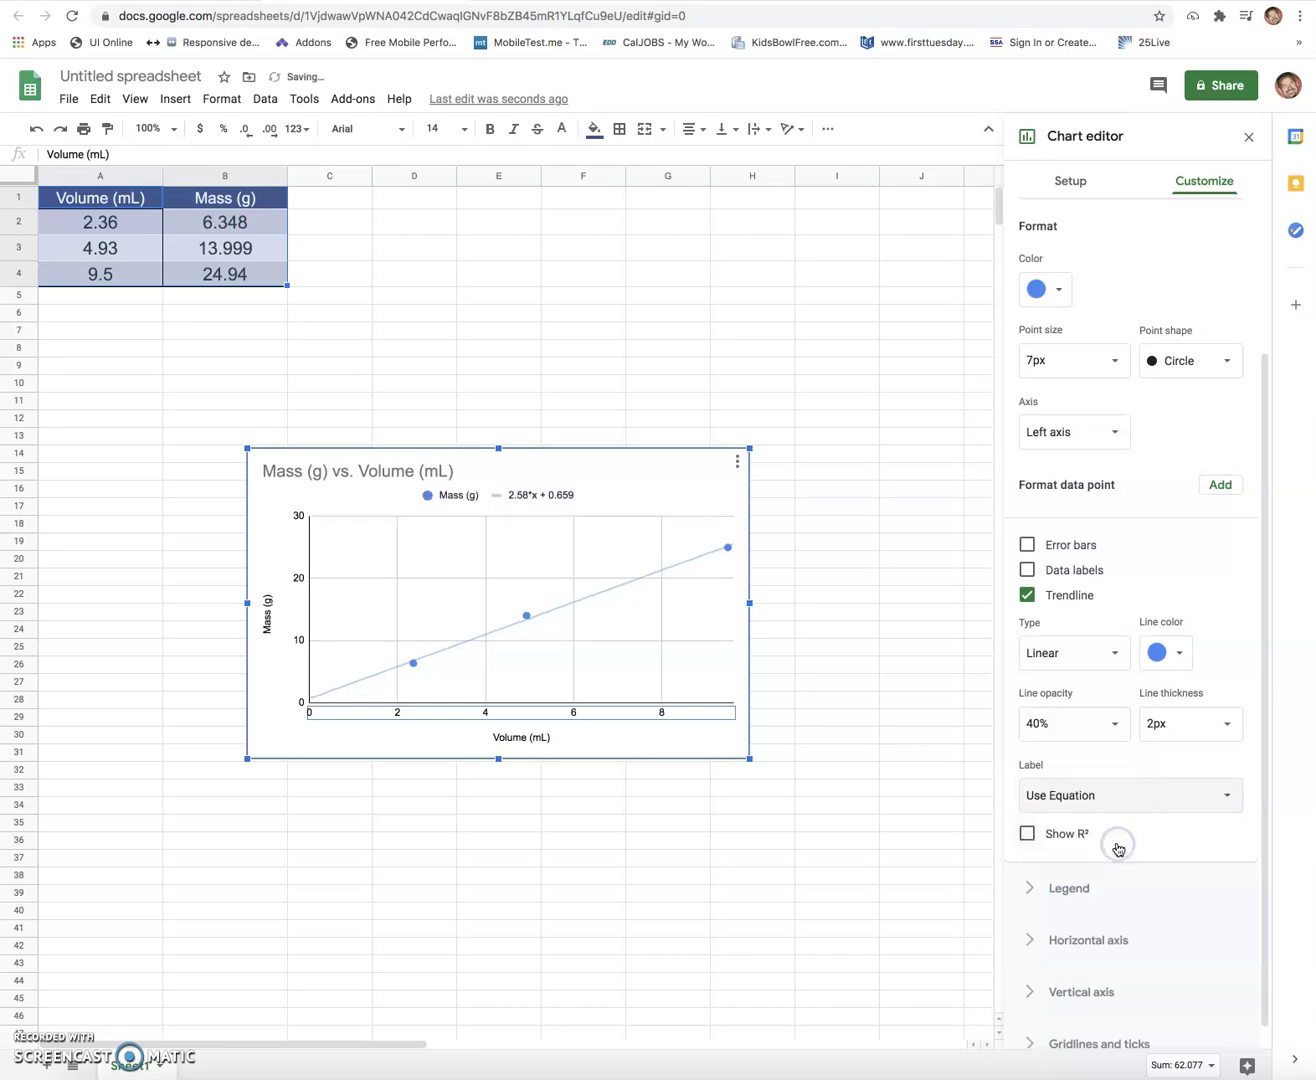
left_click(1027, 833)
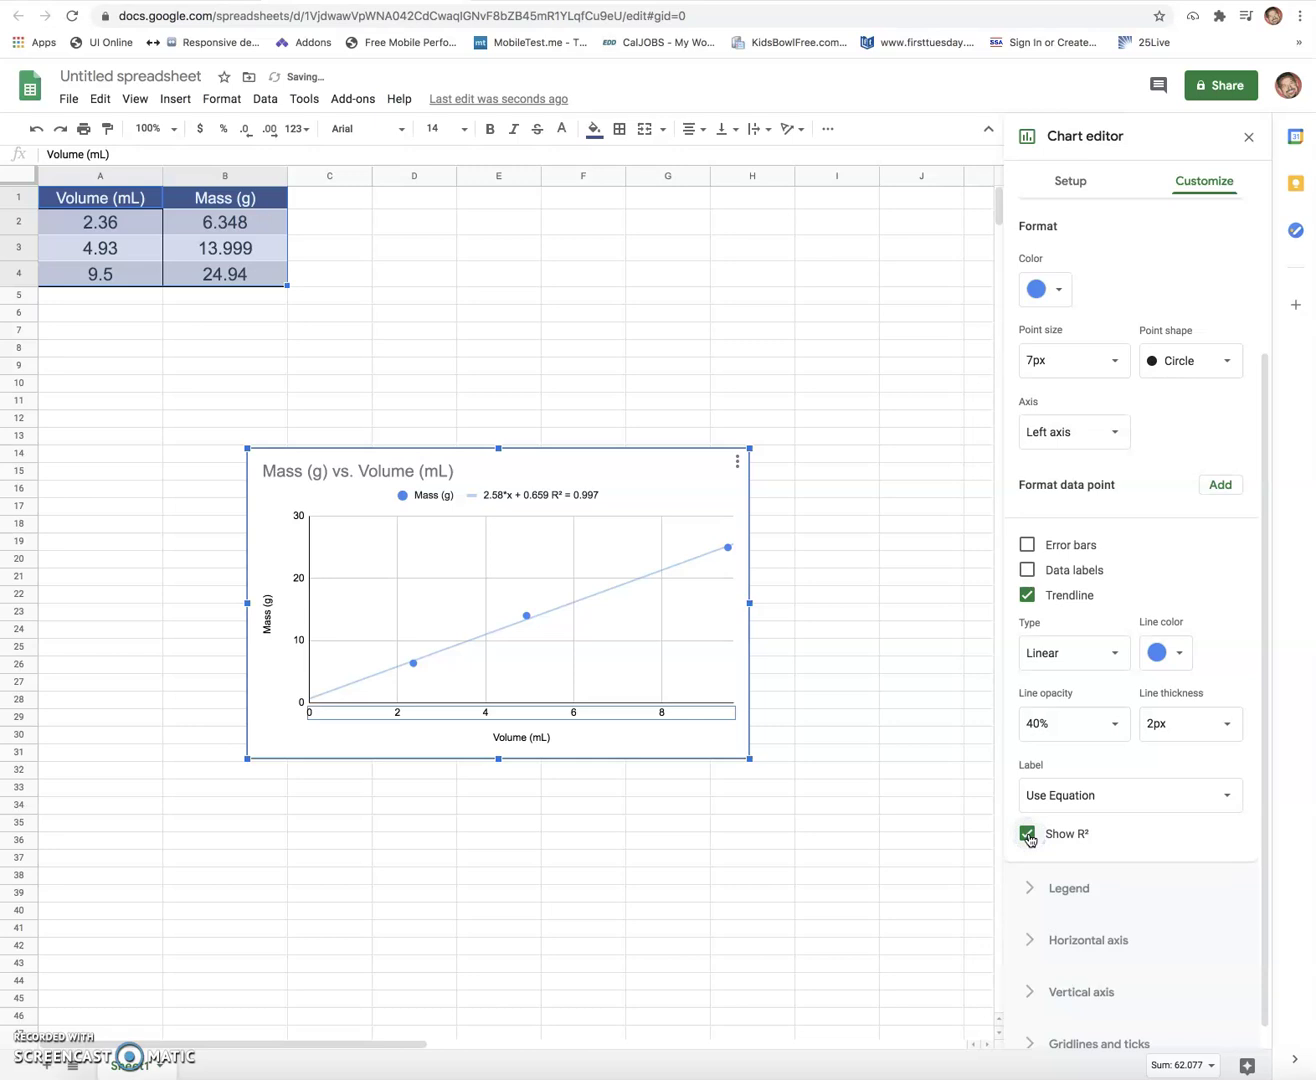
left_click(1027, 834)
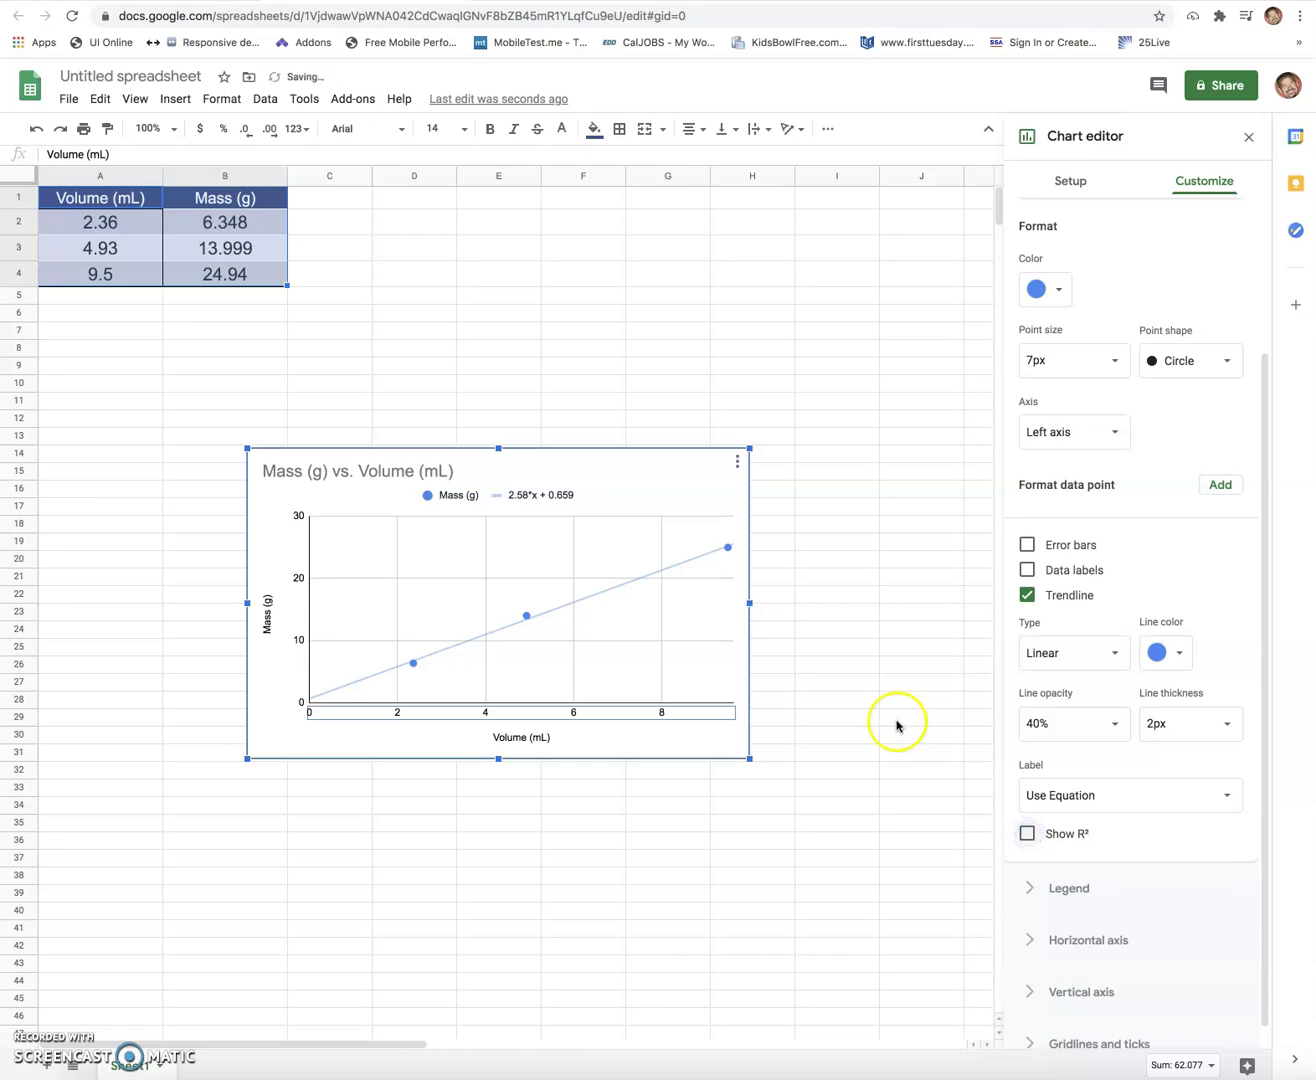
- Drag the scatter chart up beside the data table, occupying rows 1–17
left_click_drag(628, 468, 695, 212)
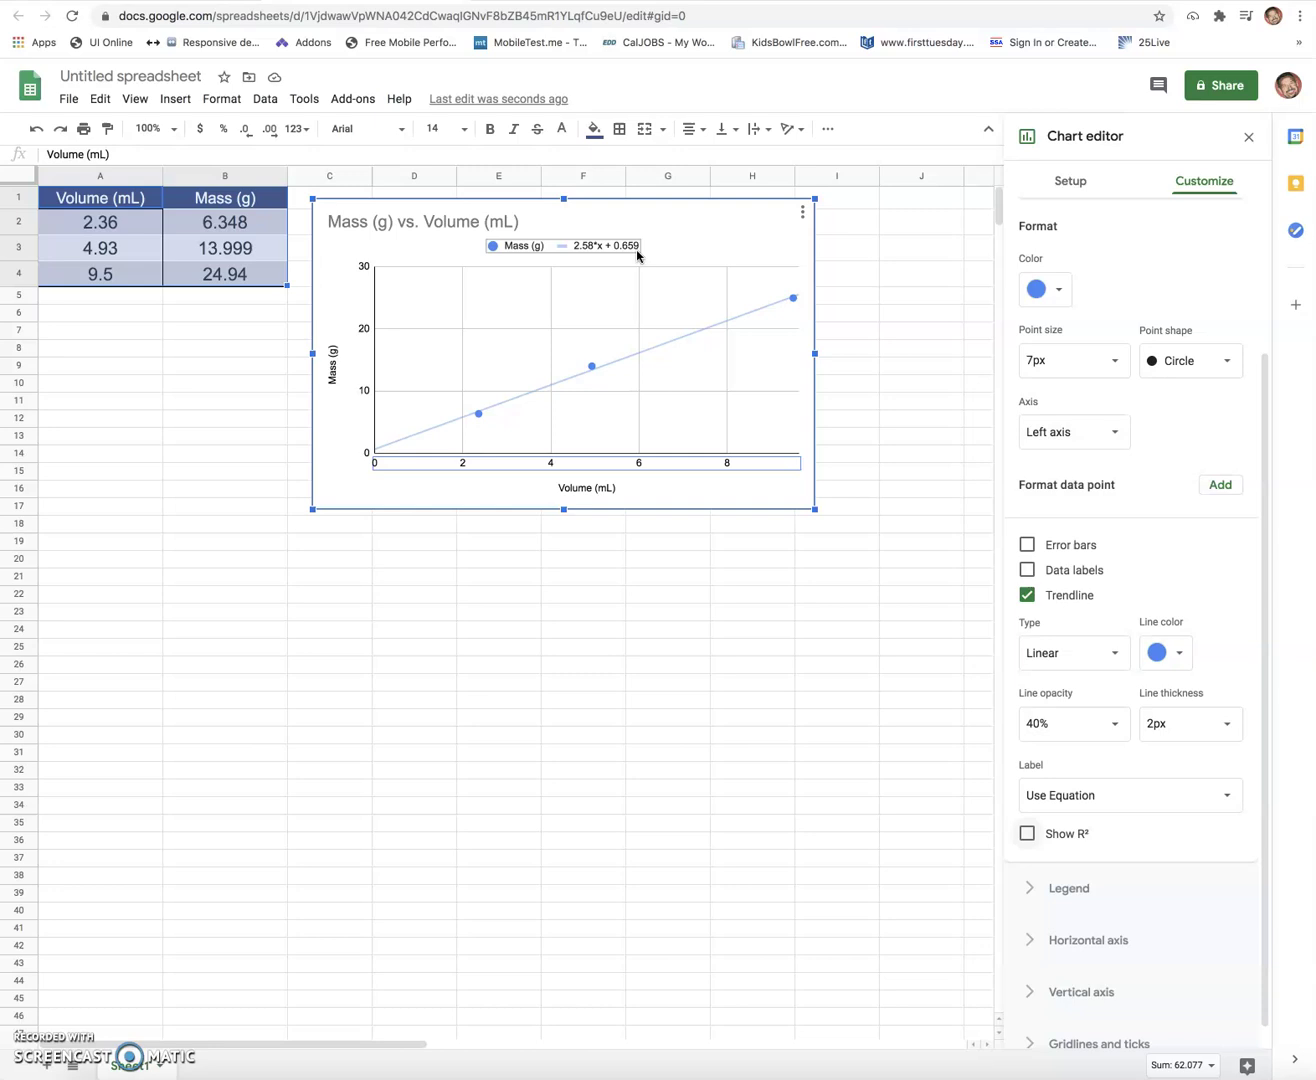
left_click(630, 252)
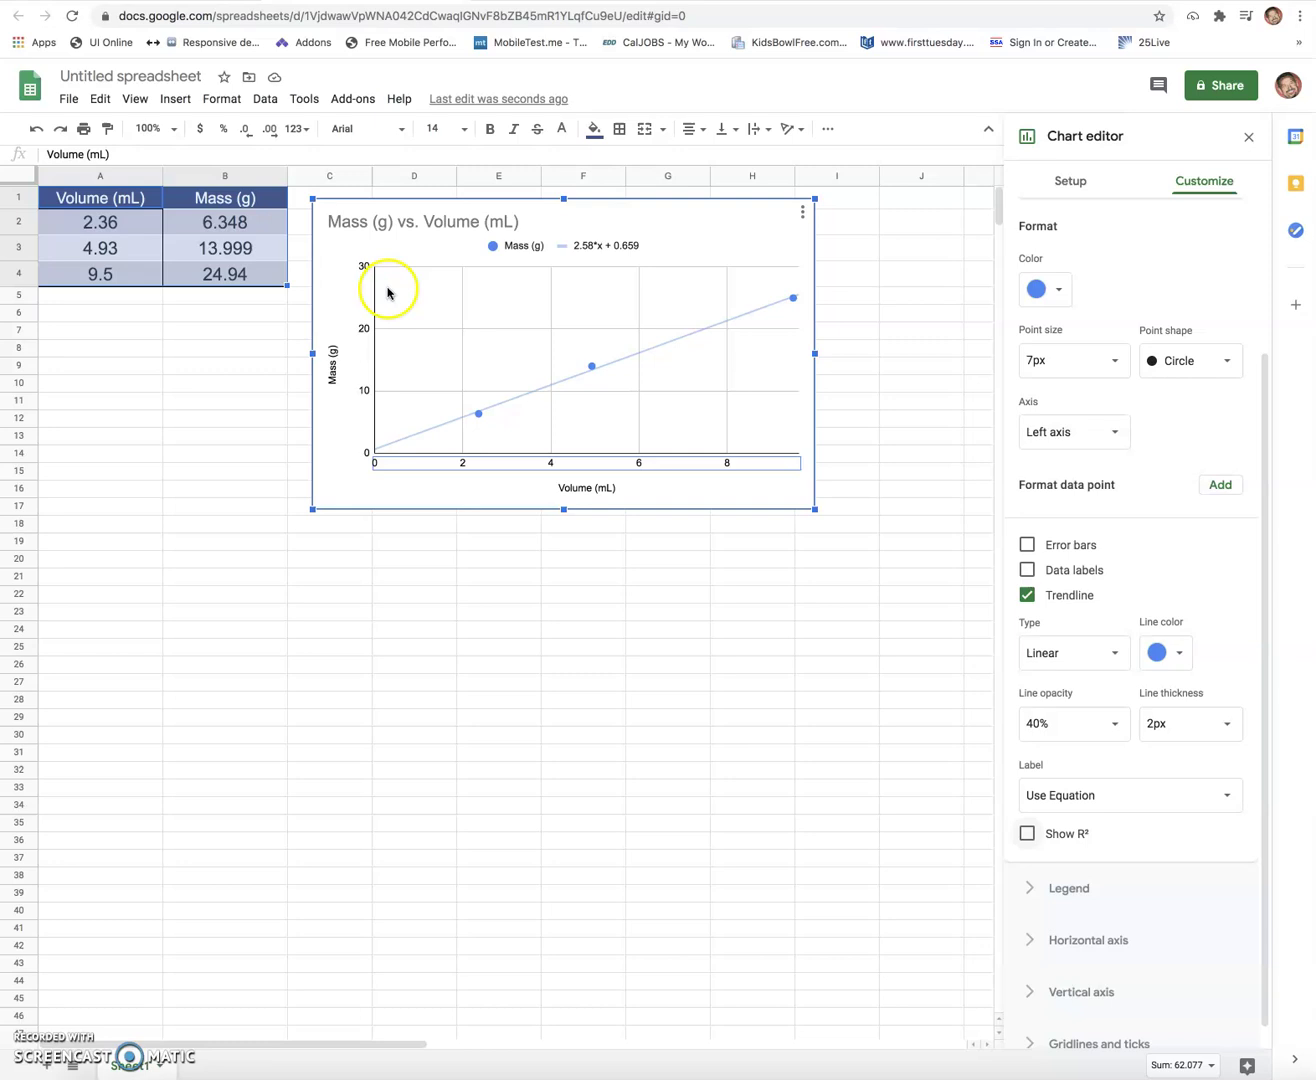
left_click(350, 333)
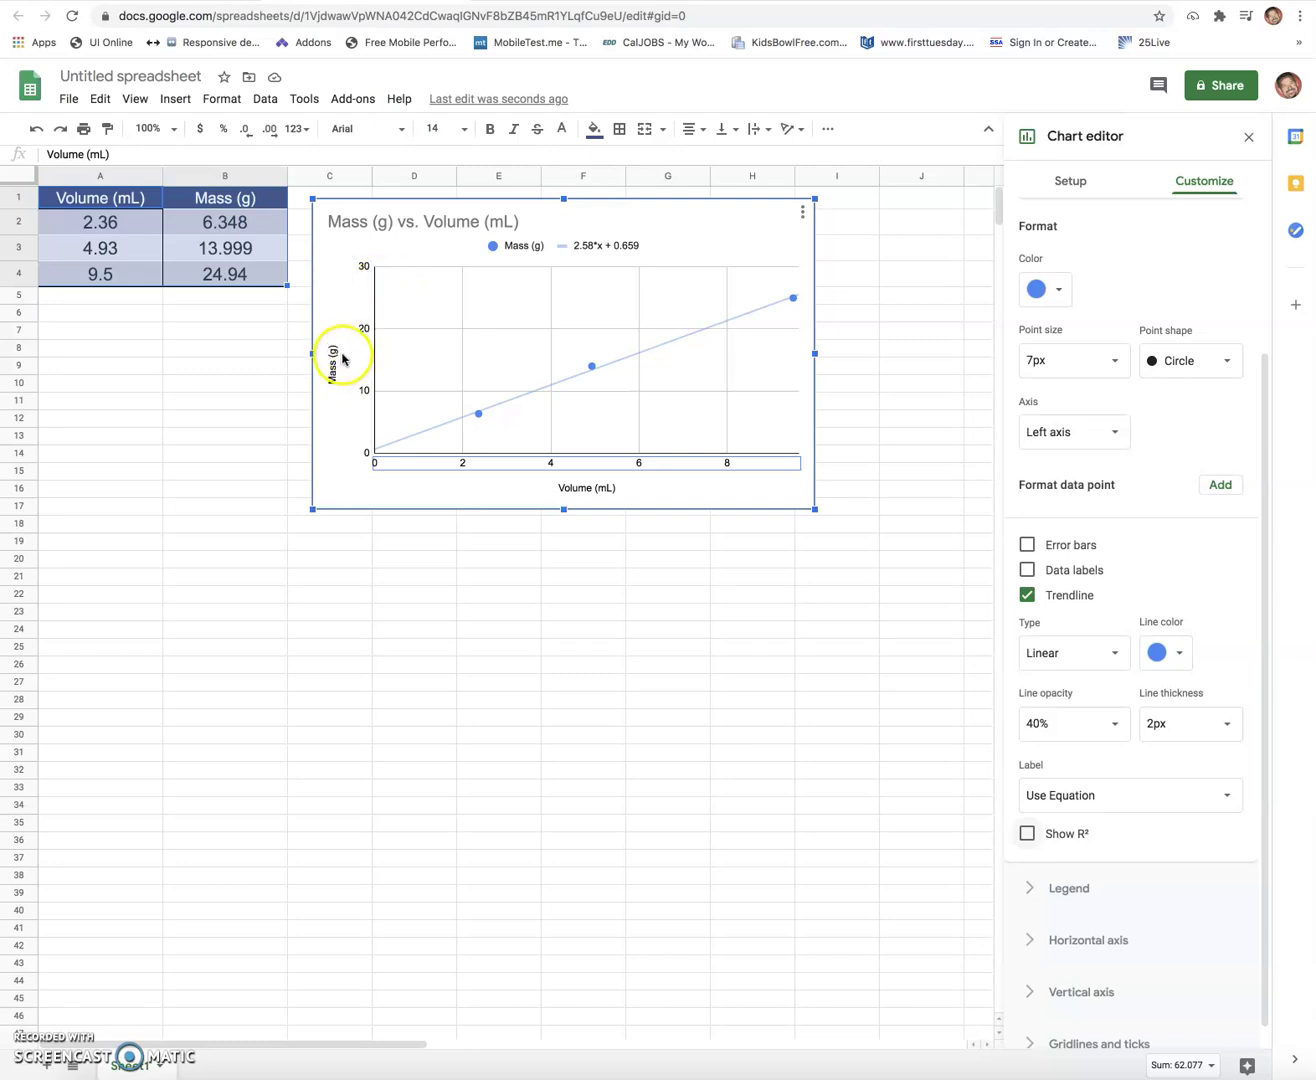
left_click(334, 359)
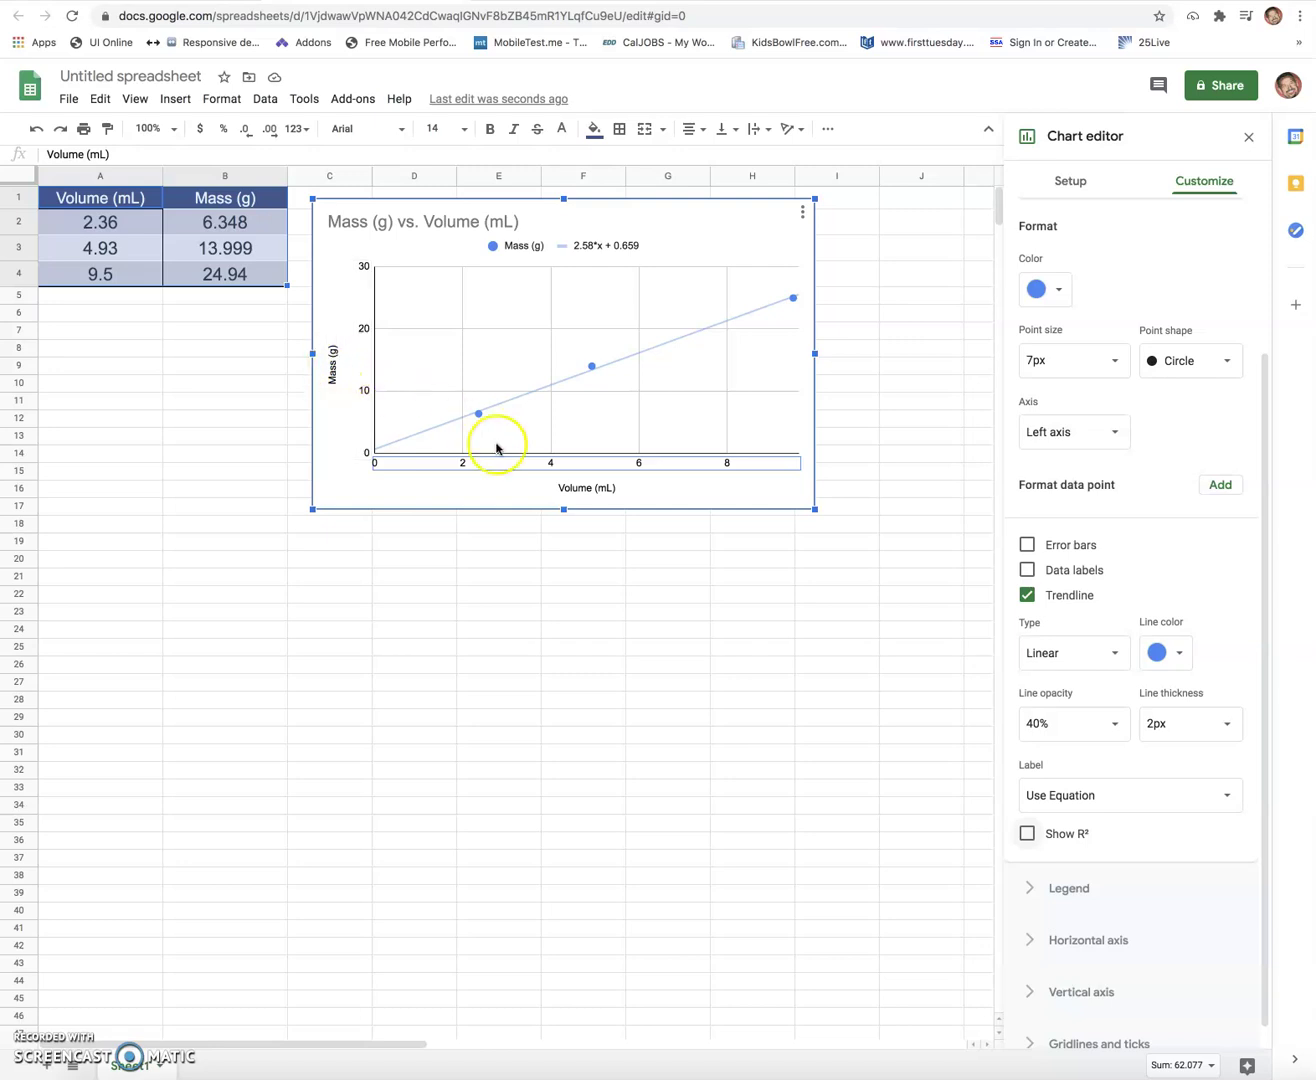
- Enter the note 'D =m/v' in cell A7
left_click(95, 331)
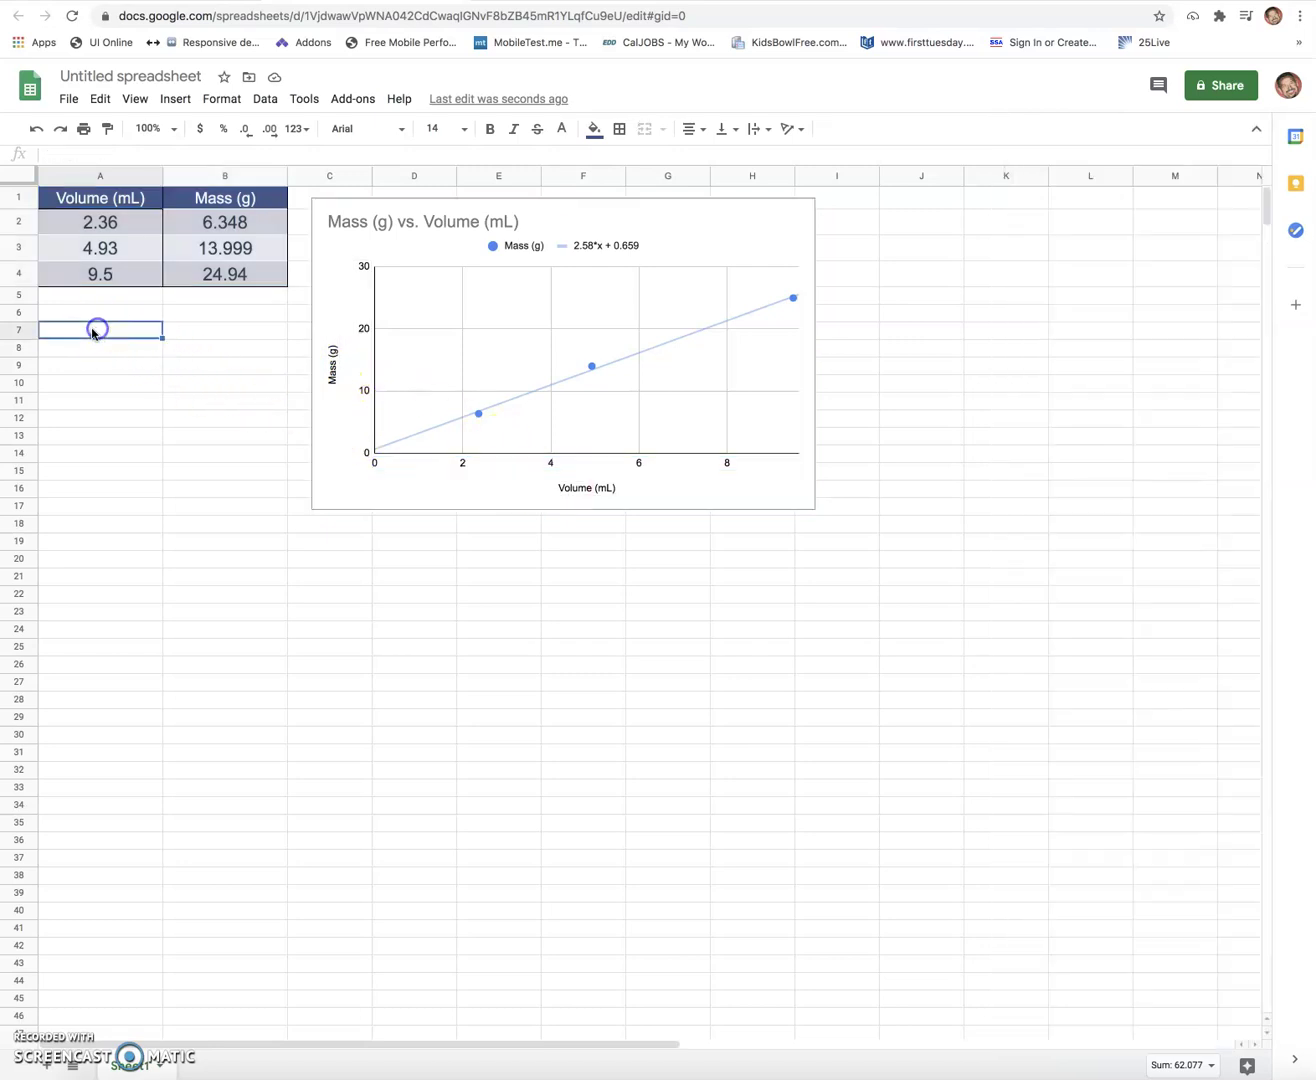
type("D =m/v")
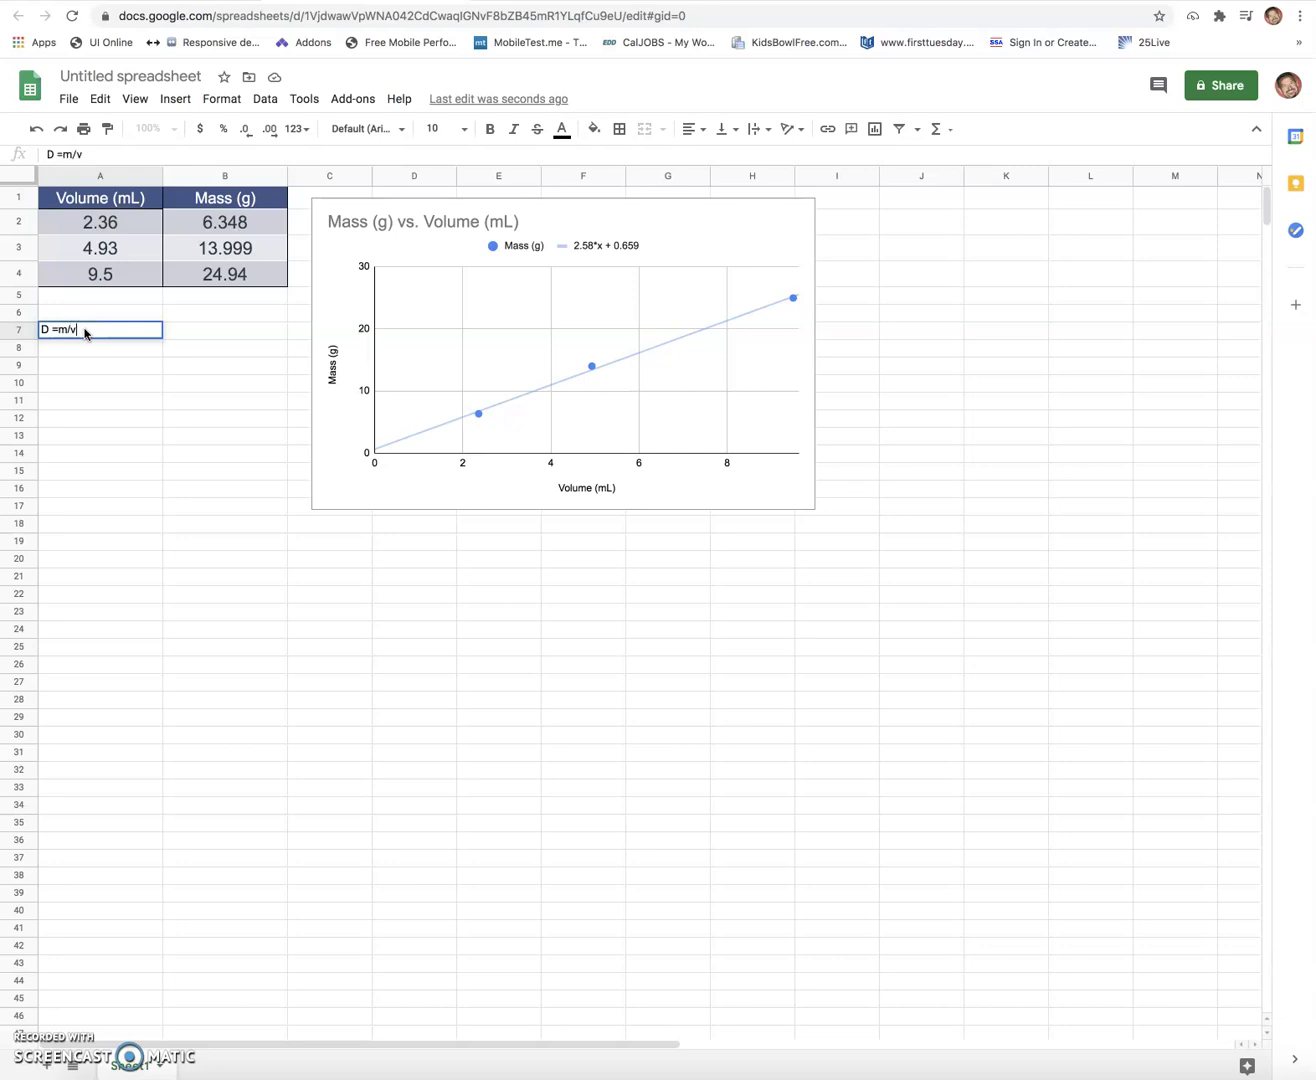
key("Return")
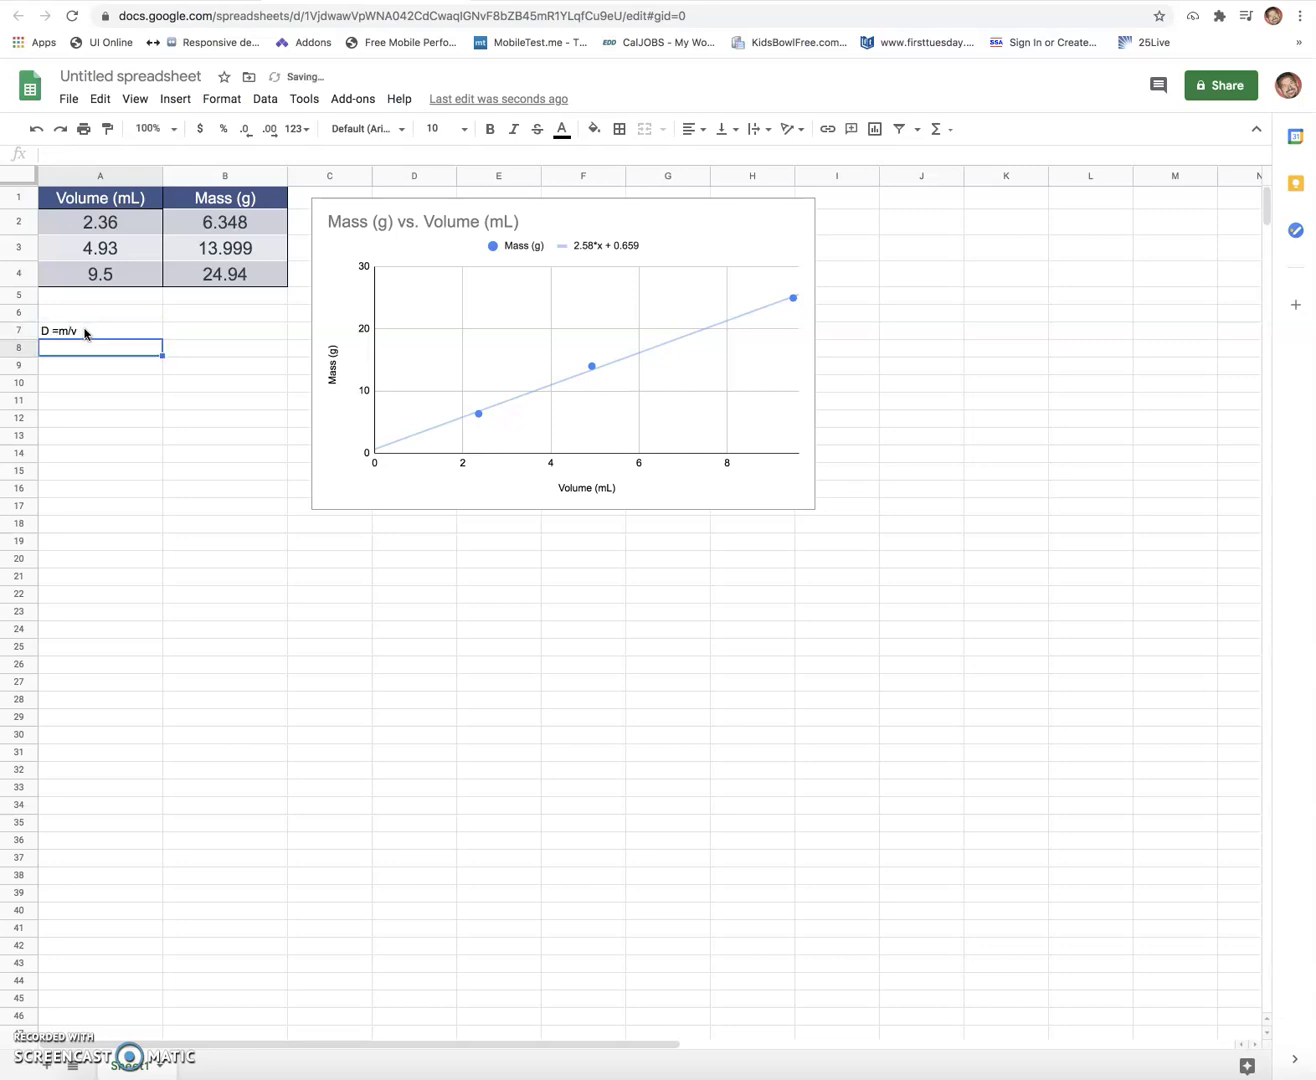
- Select cell A9 to hold the regression formula
scroll(75, 370, "right", 2)
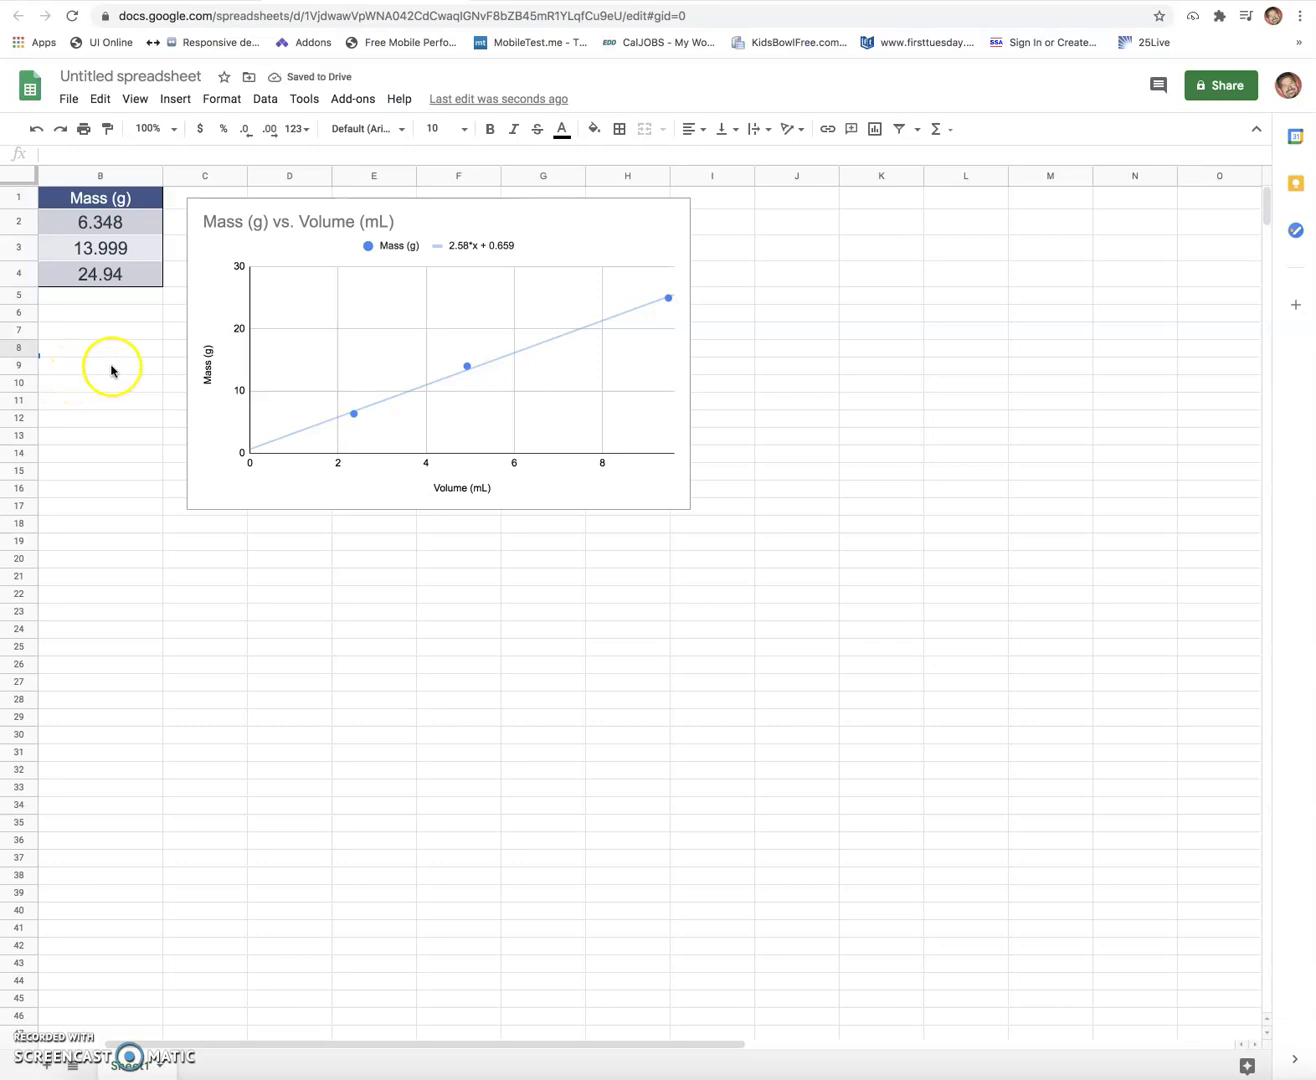
scroll(109, 367, "left", 2)
left_click(66, 367)
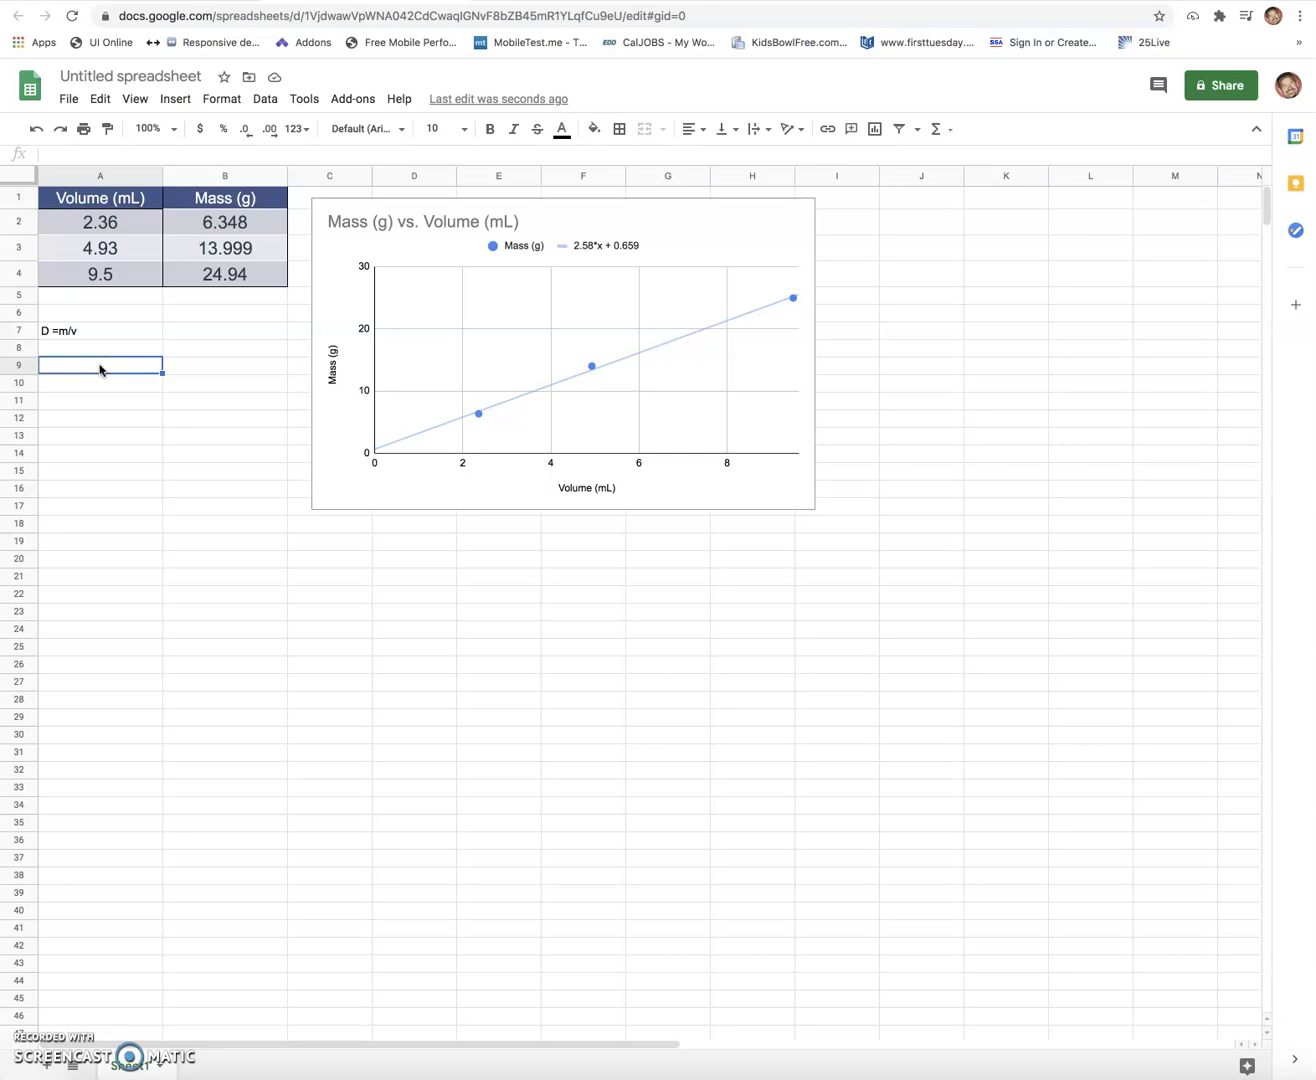
left_click(98, 370)
left_click(97, 370)
- In A9 start a LINEST formula with B2:B4 as known y and A2:A4 as known x
type("=")
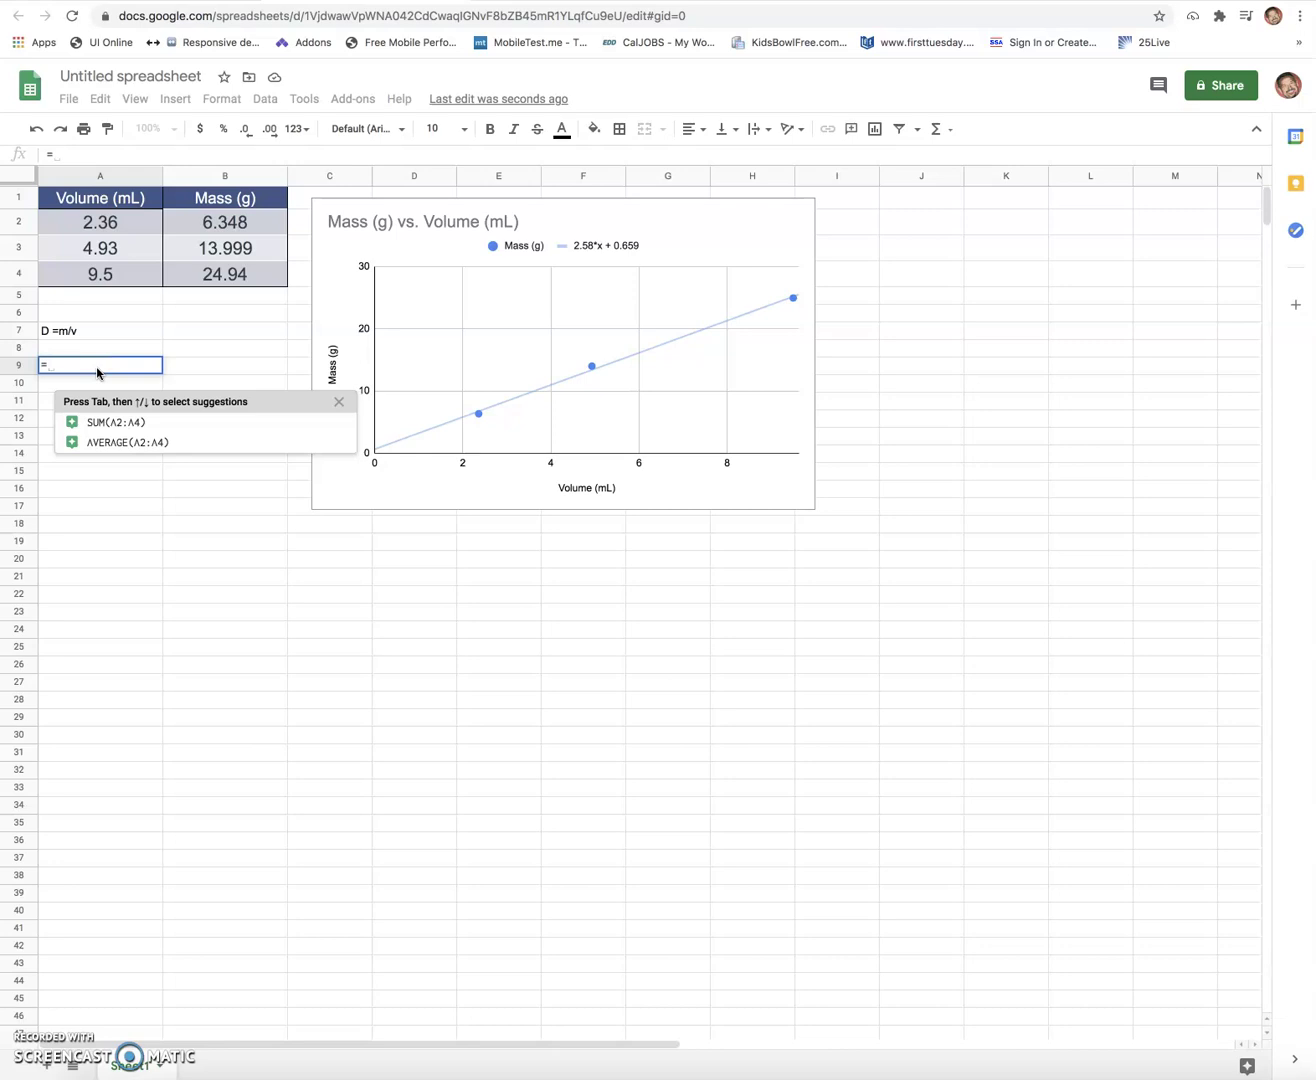
type("lin")
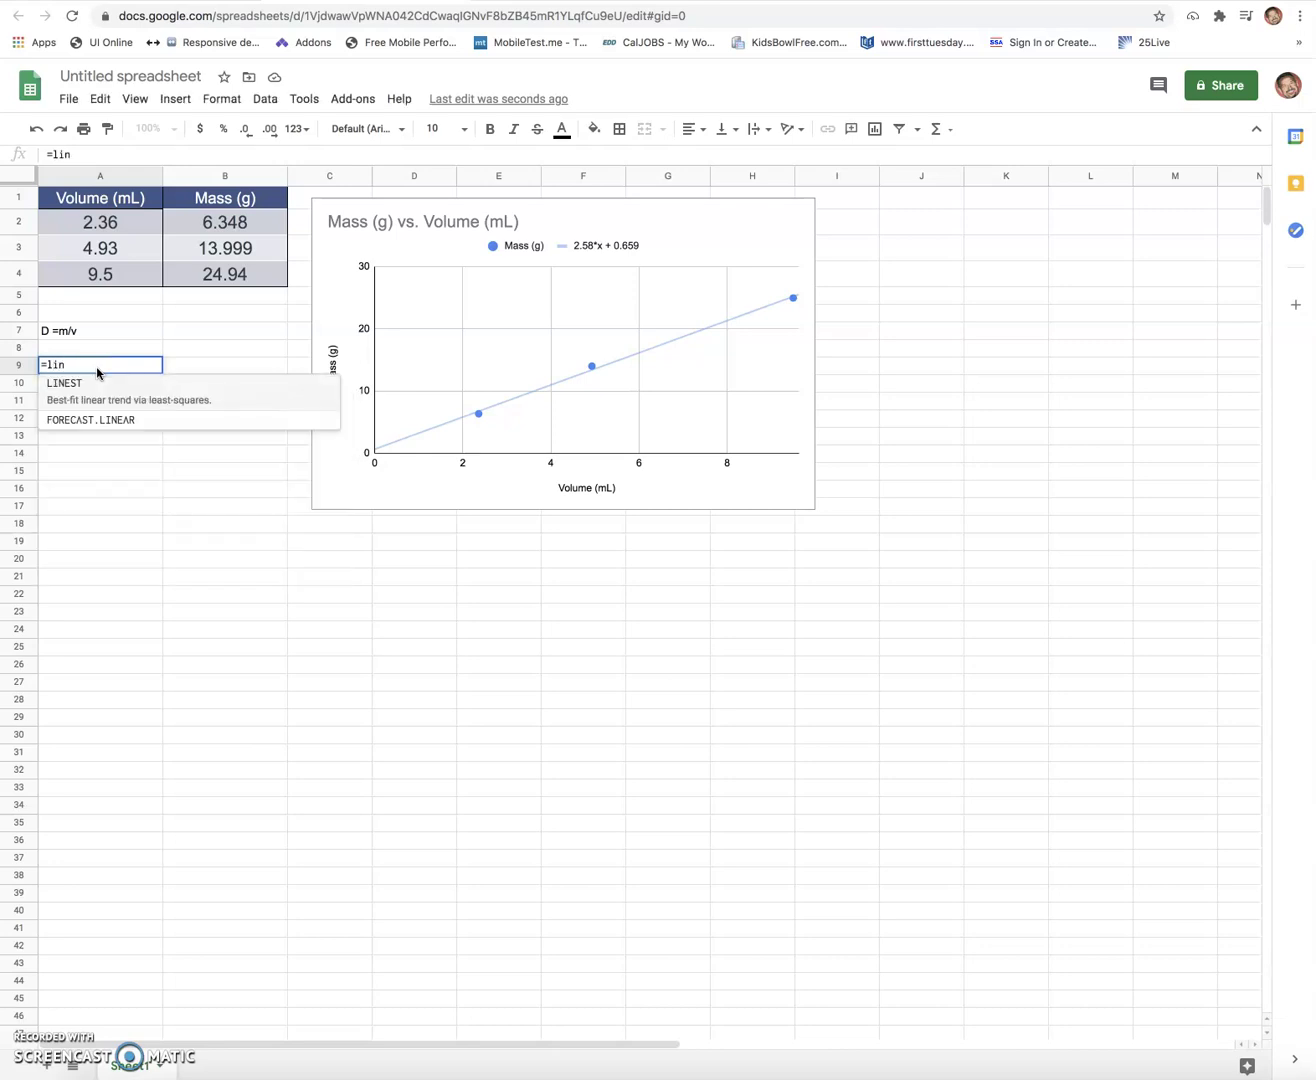
left_click(77, 406)
left_click(84, 400)
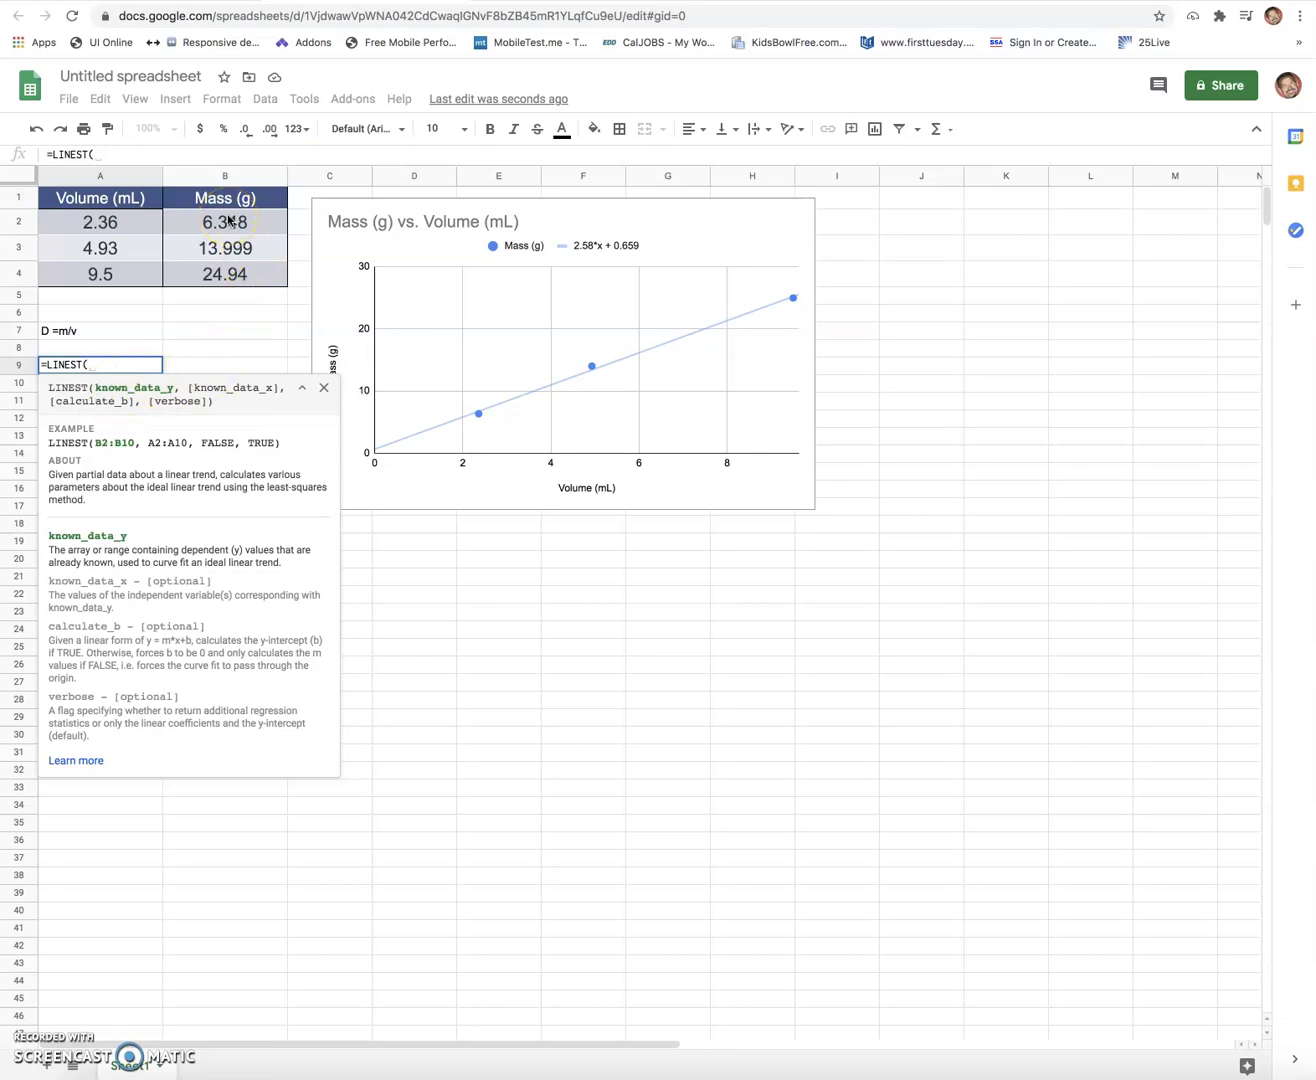
left_click_drag(228, 220, 227, 278)
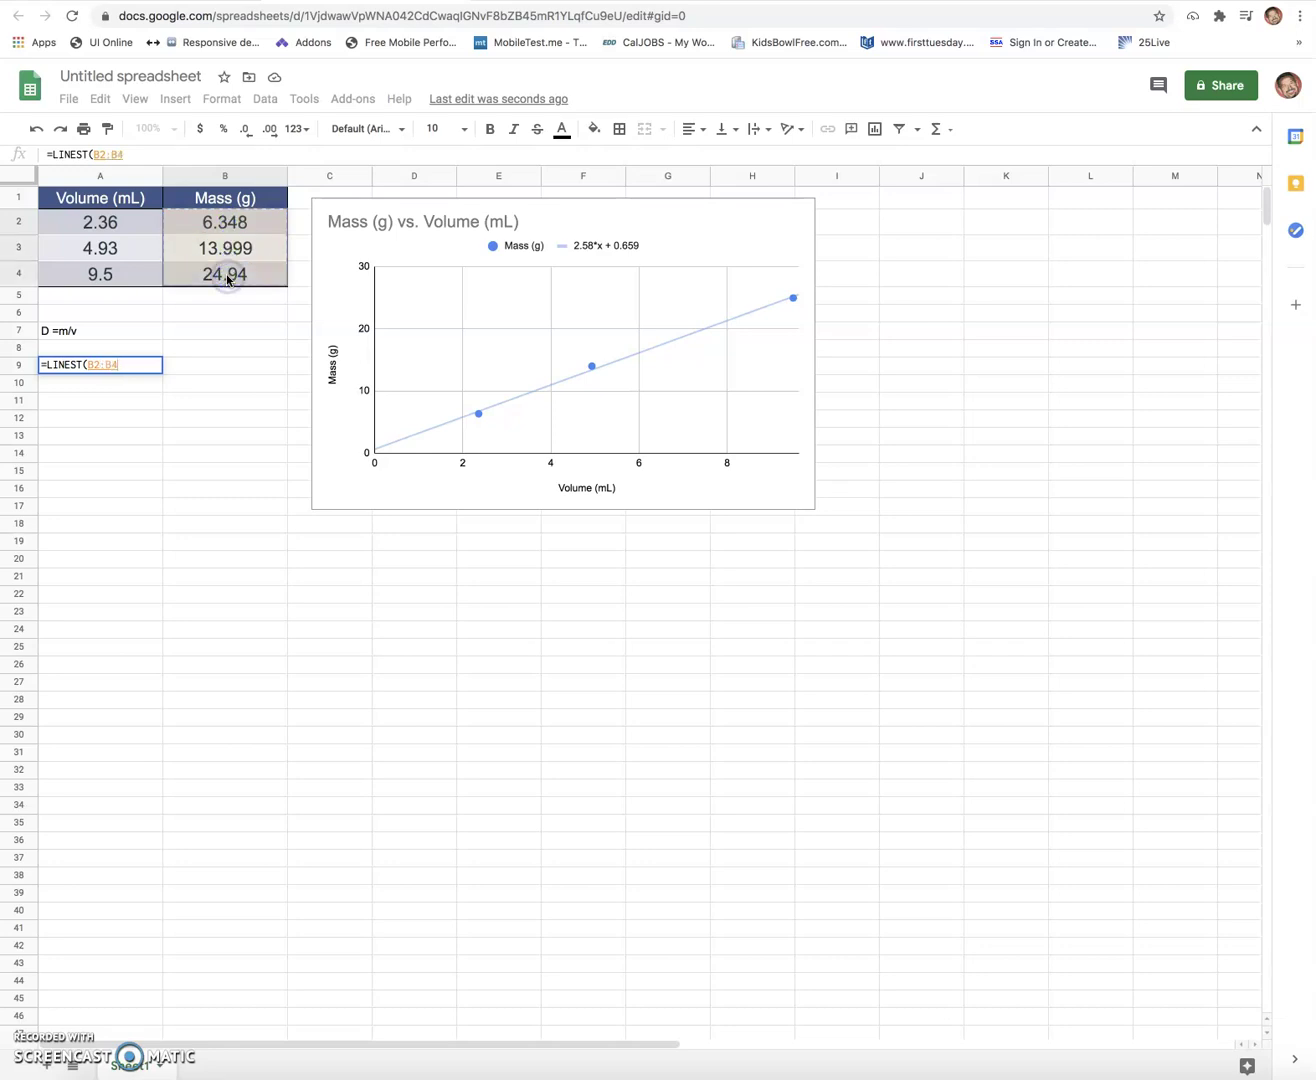
type(",")
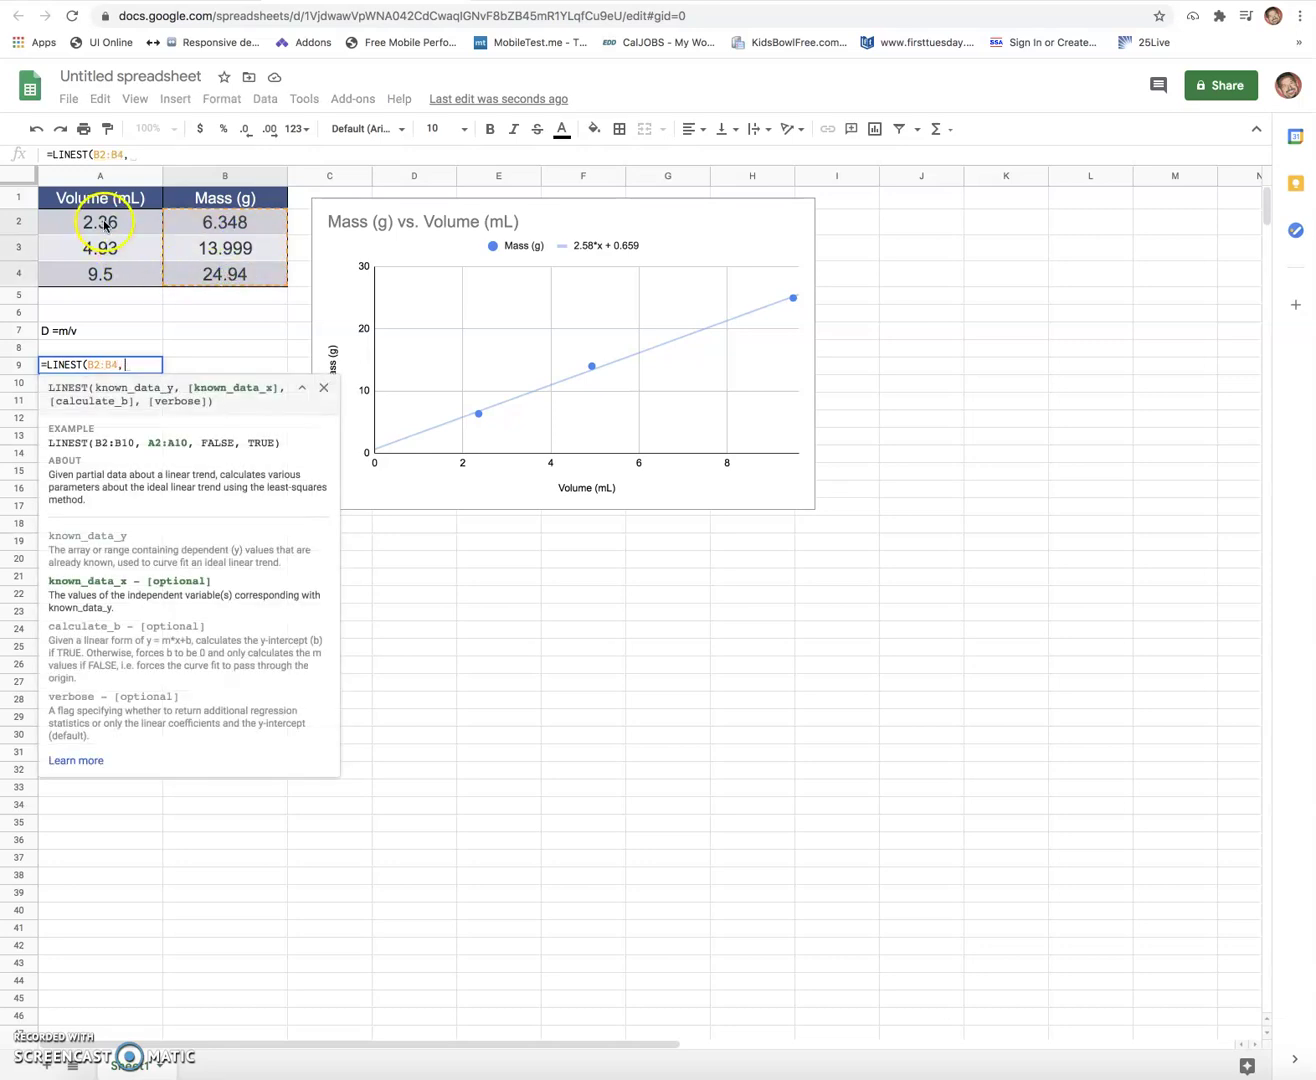
left_click_drag(103, 220, 104, 268)
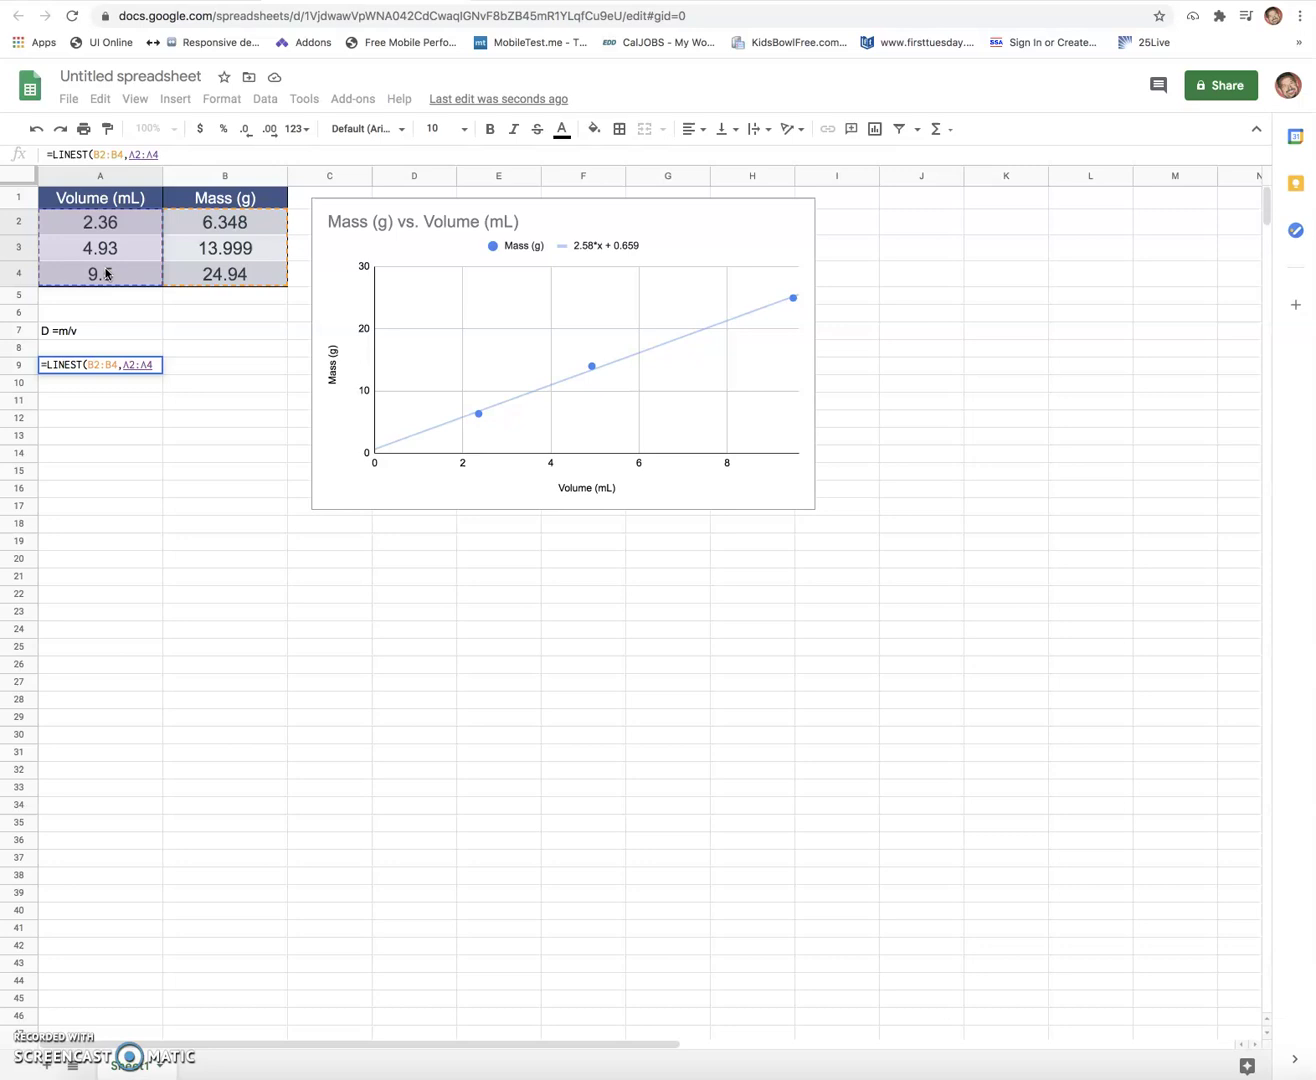
- Finish it as =LINEST(B2:B4,A2:A4,FALSE) and enter it, giving slope 2.67161445 and 0
type(",")
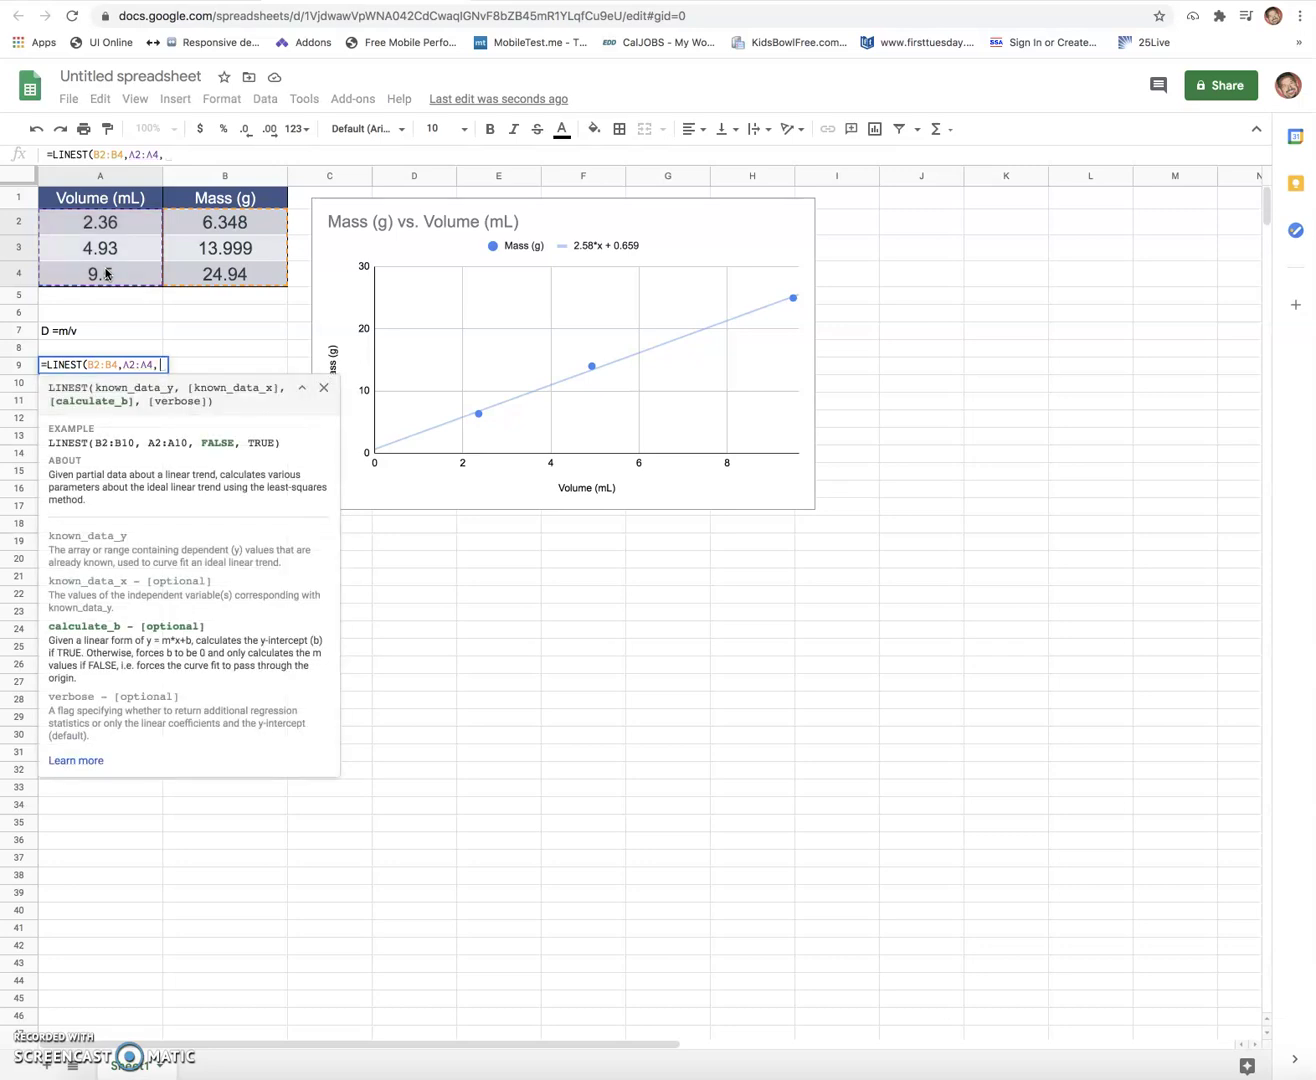
type("Fa")
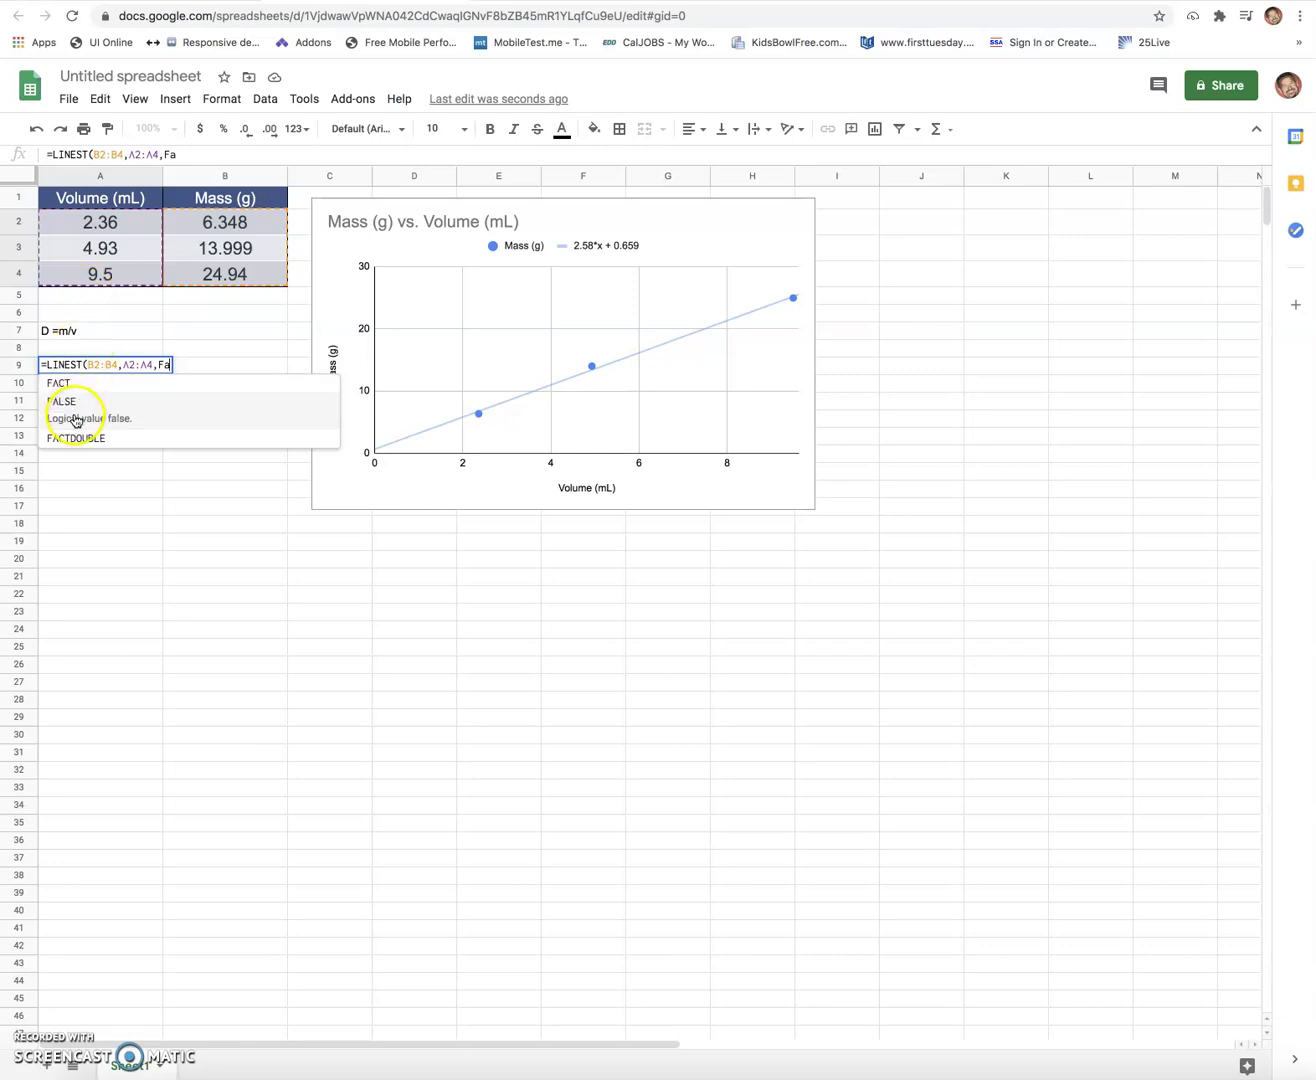
left_click(151, 420)
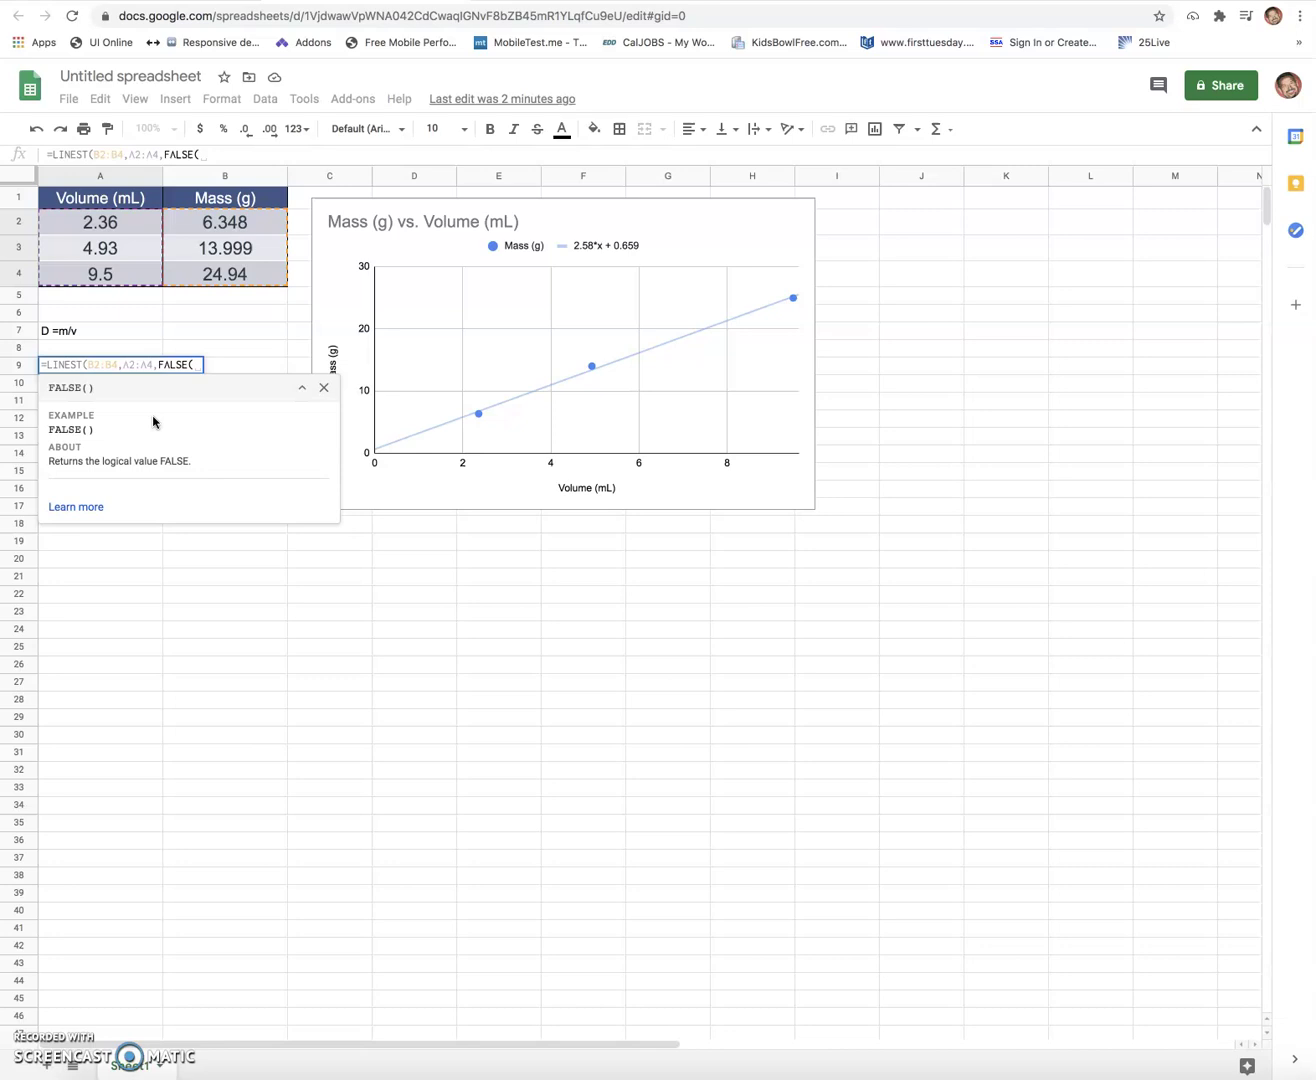
key("BackSpace")
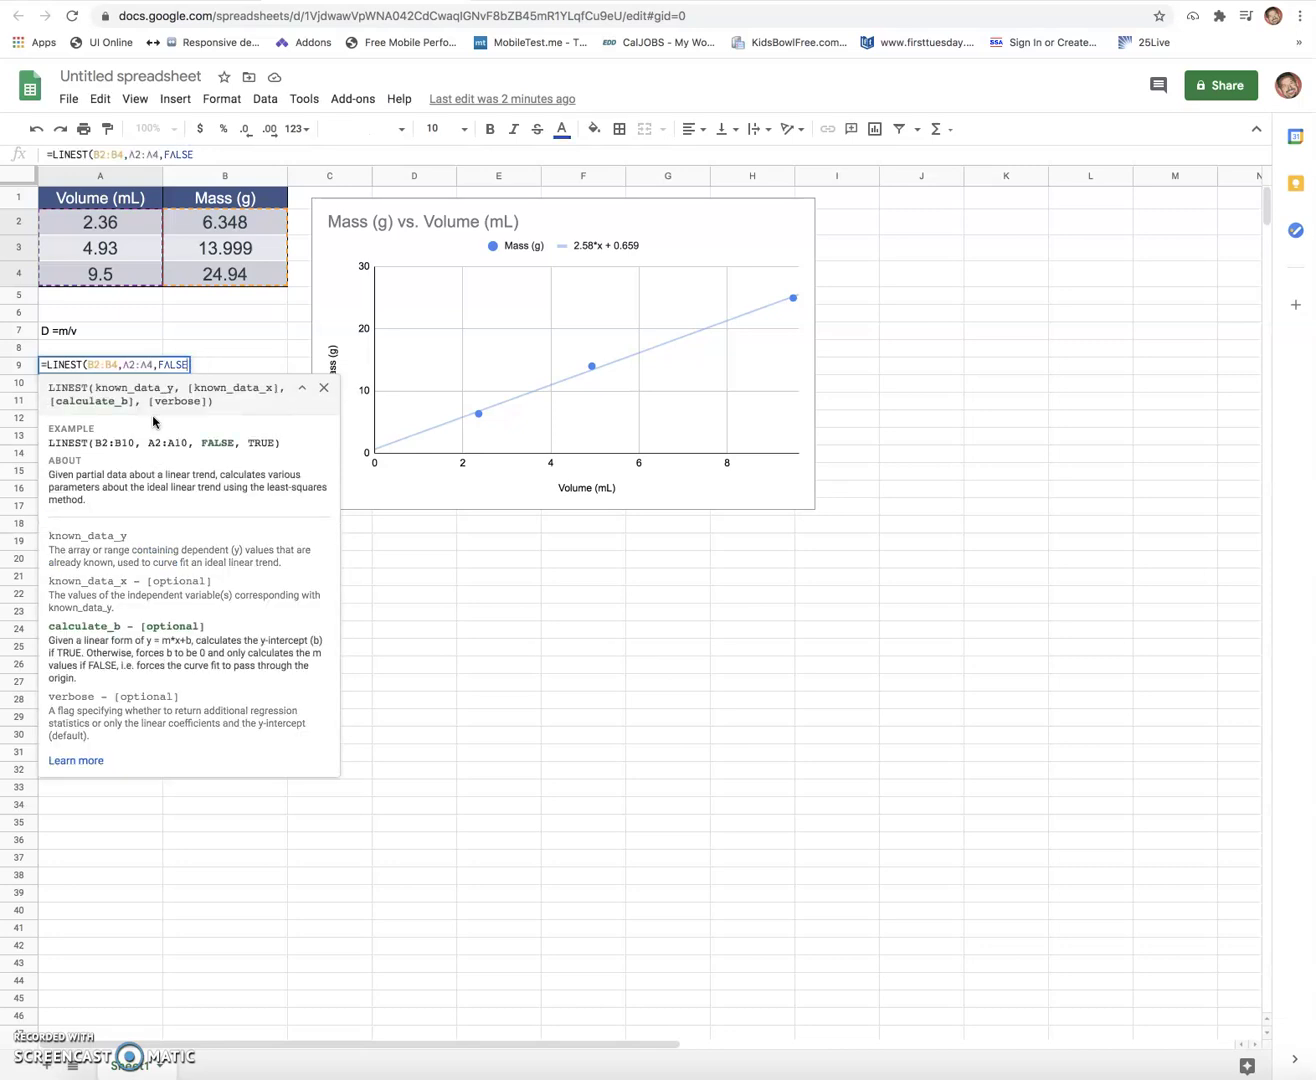
type(")")
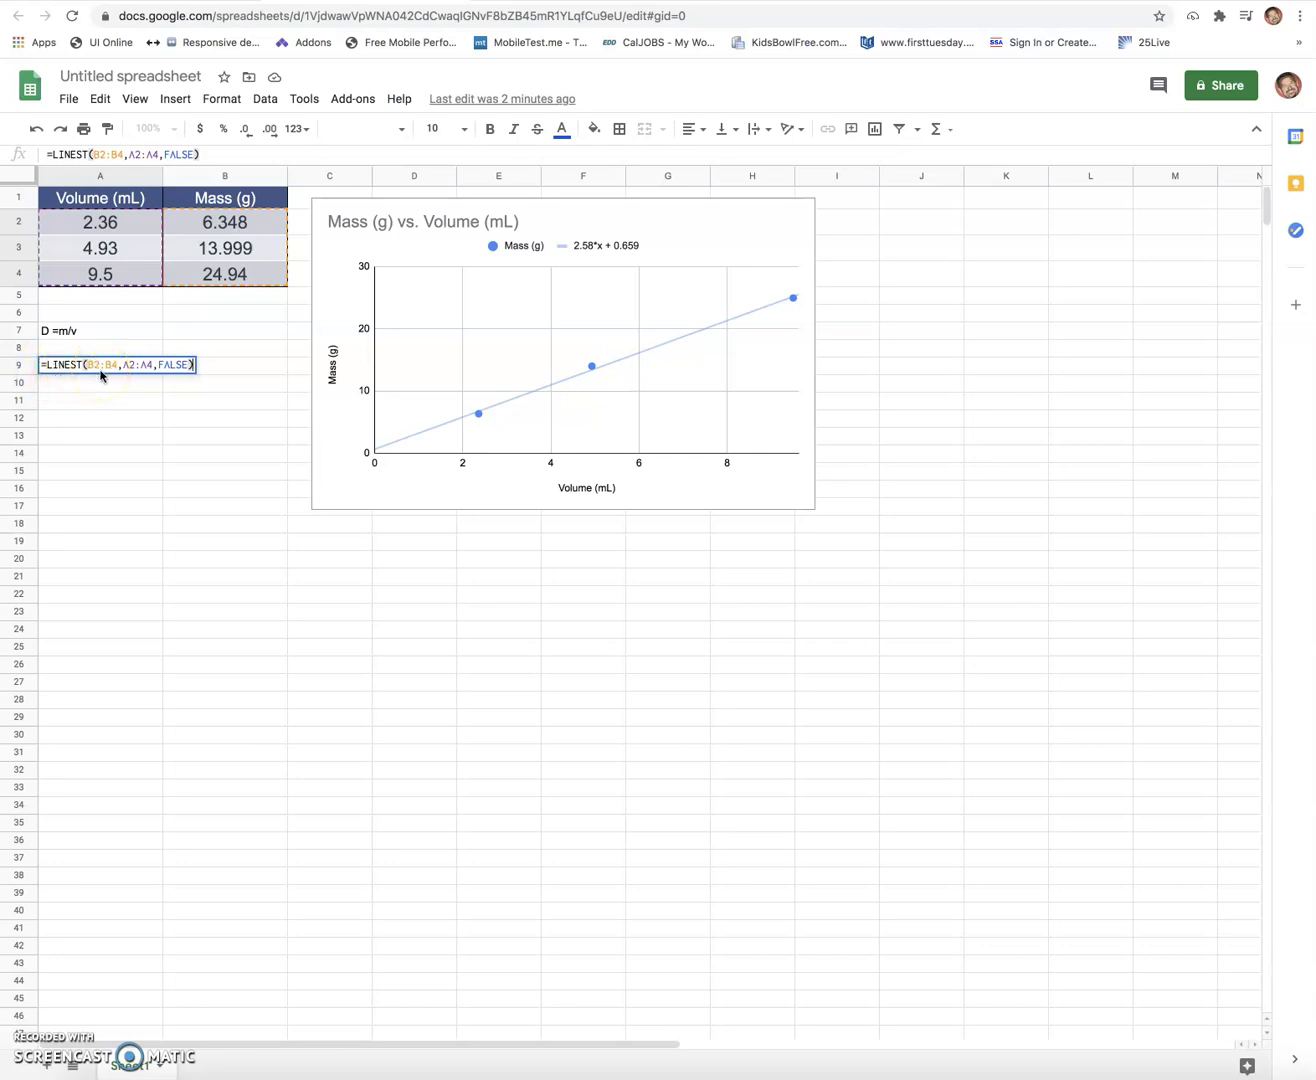
left_click(160, 375)
left_click(129, 374)
left_click(140, 368)
left_click(446, 405)
key("Return")
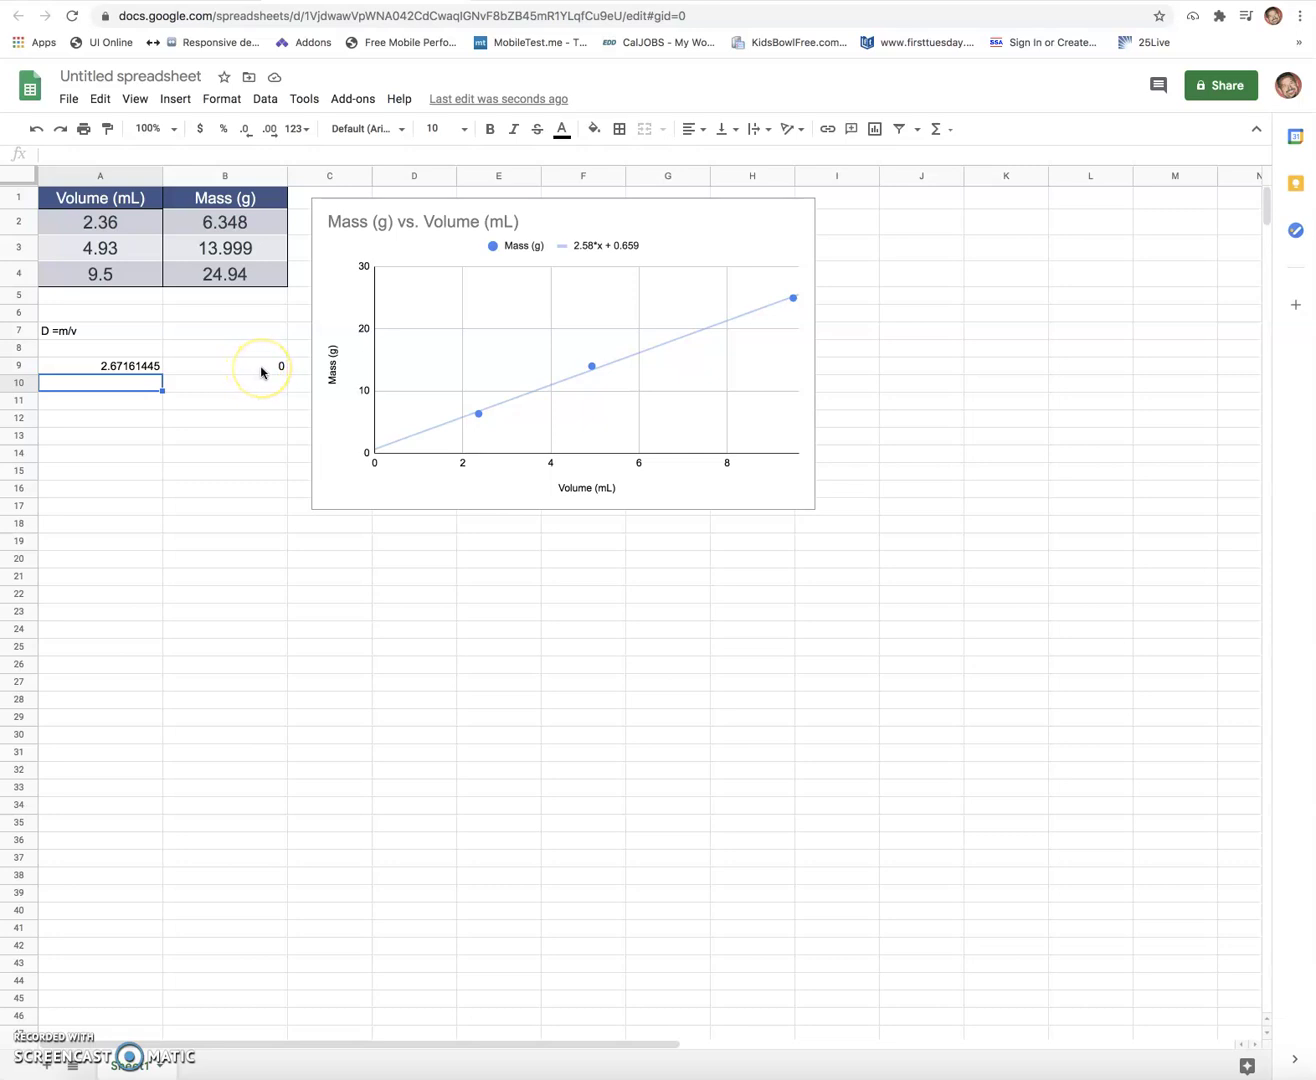
- Label the results with 'm' in A8 and 'b' in B8
left_click(138, 349)
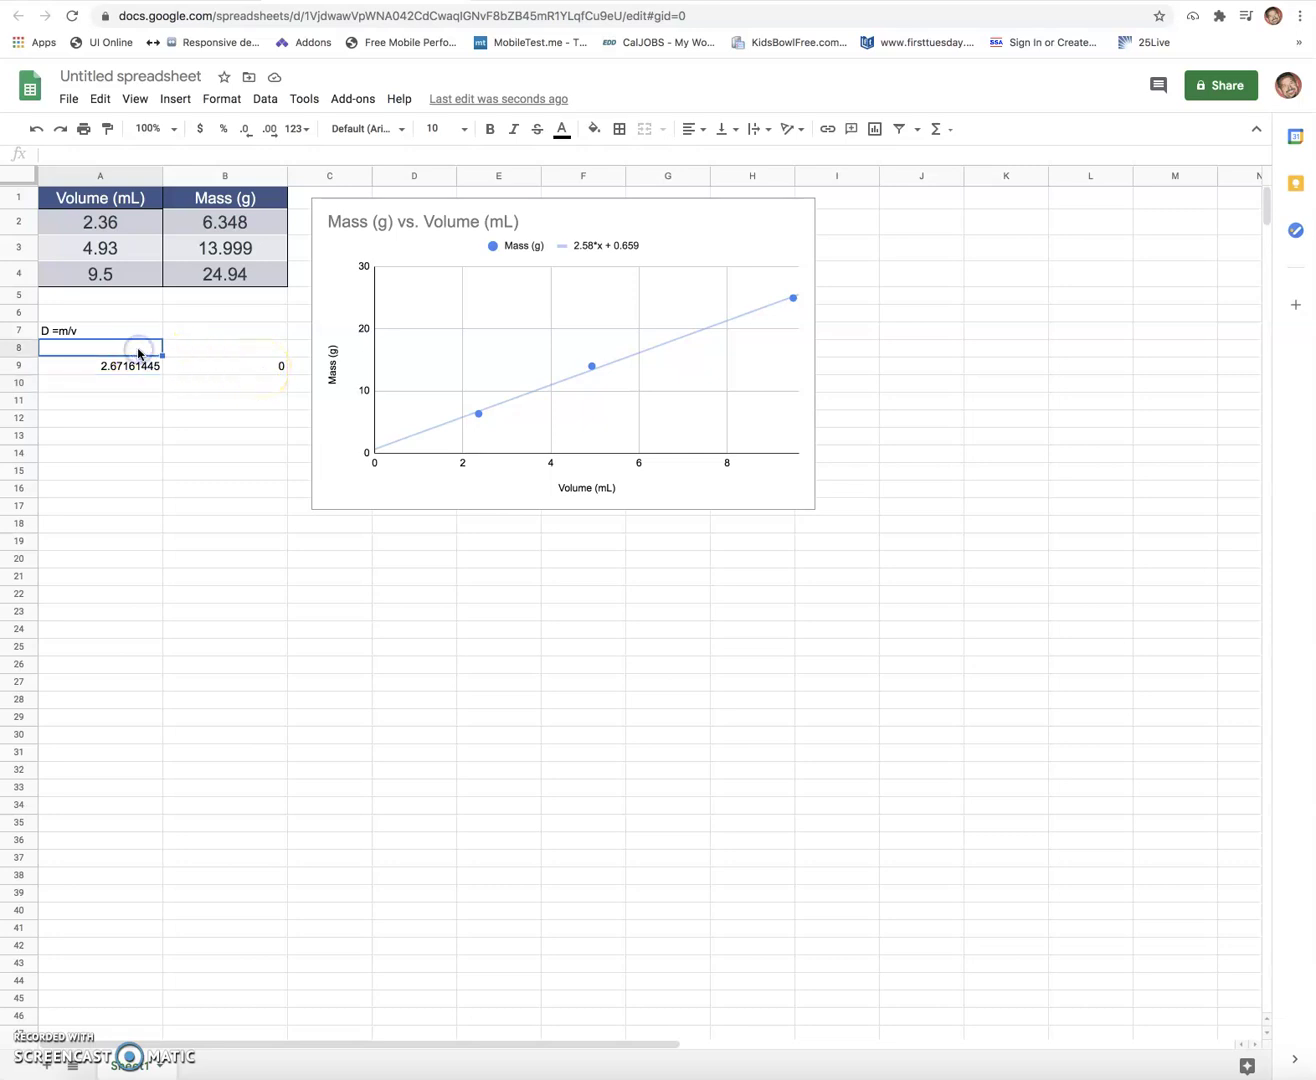
type("m")
left_click(227, 346)
type("b")
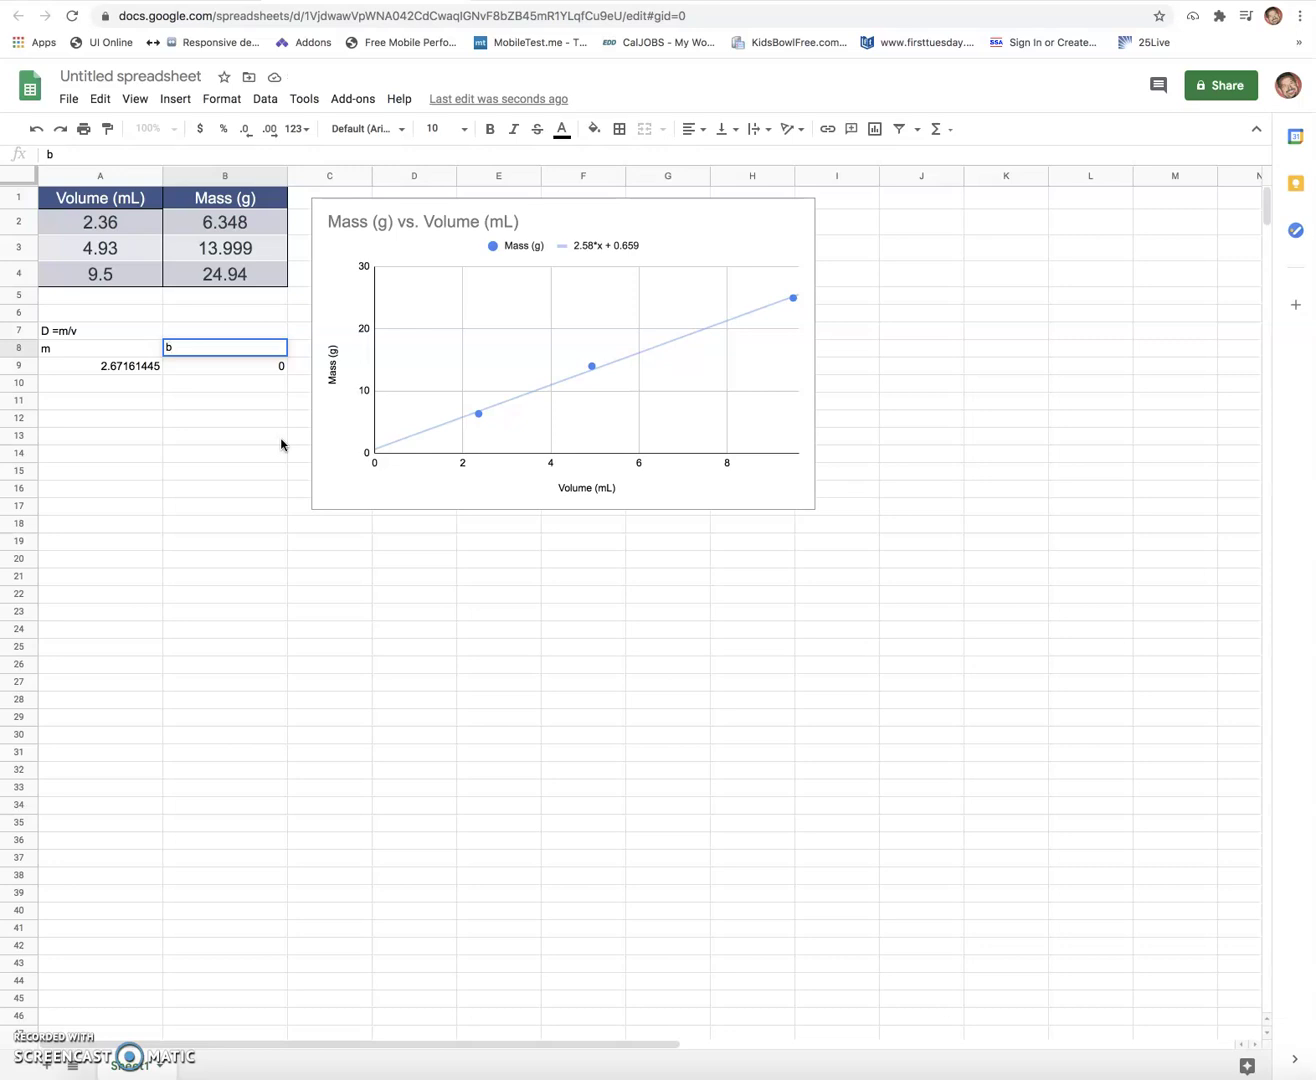
- Enter 'y = 2.67x' in A11 and '2.67g/mL' in A12, checking aluminum's density online
left_click(80, 399)
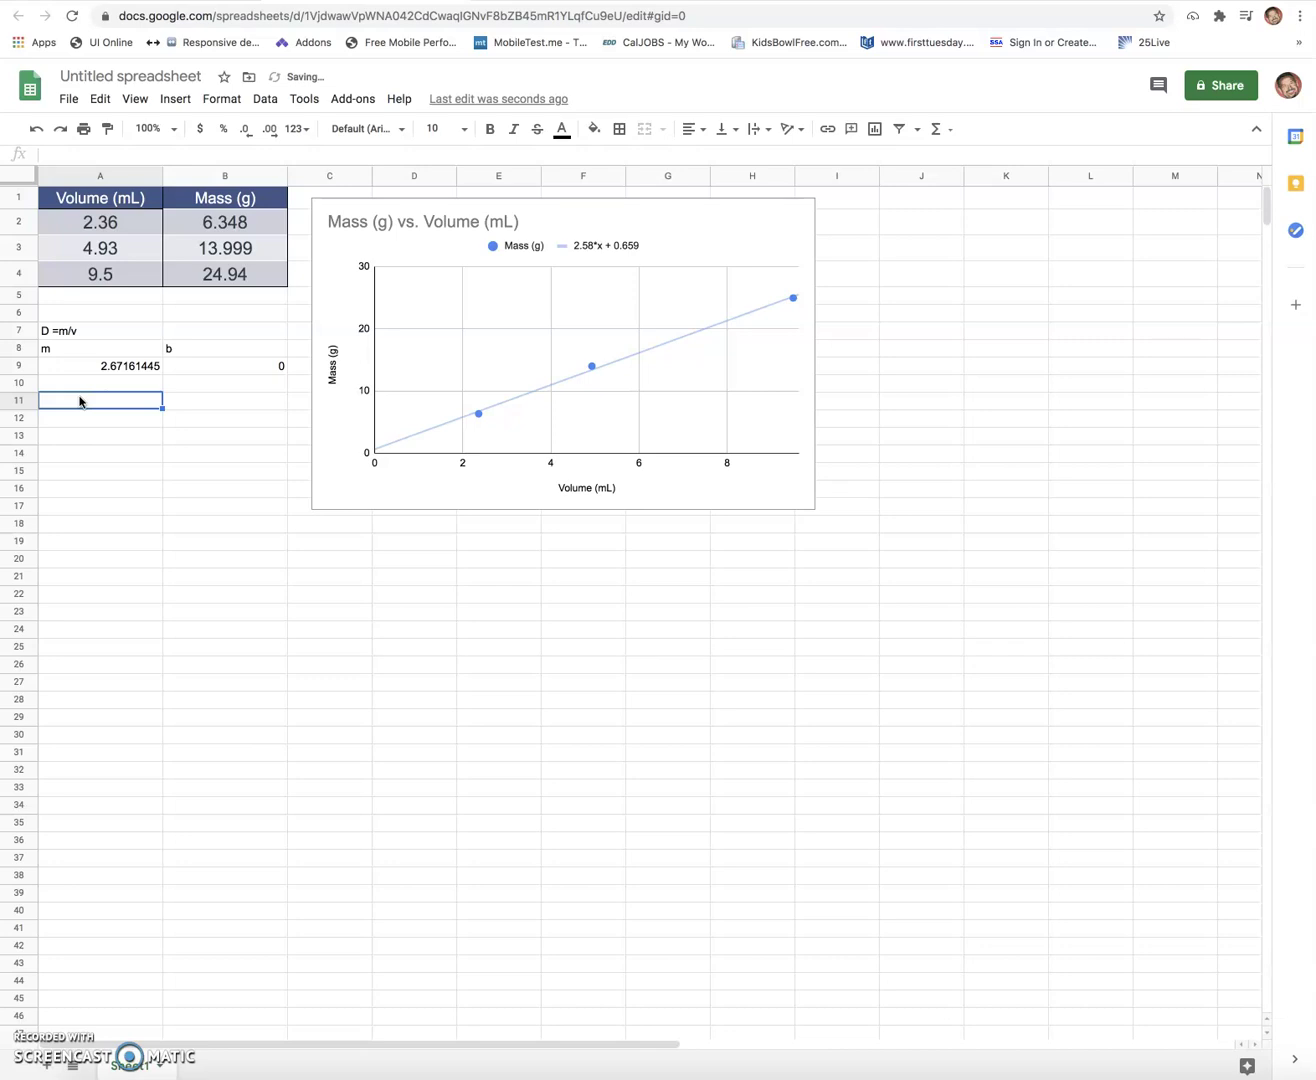
type("y = 2.67x")
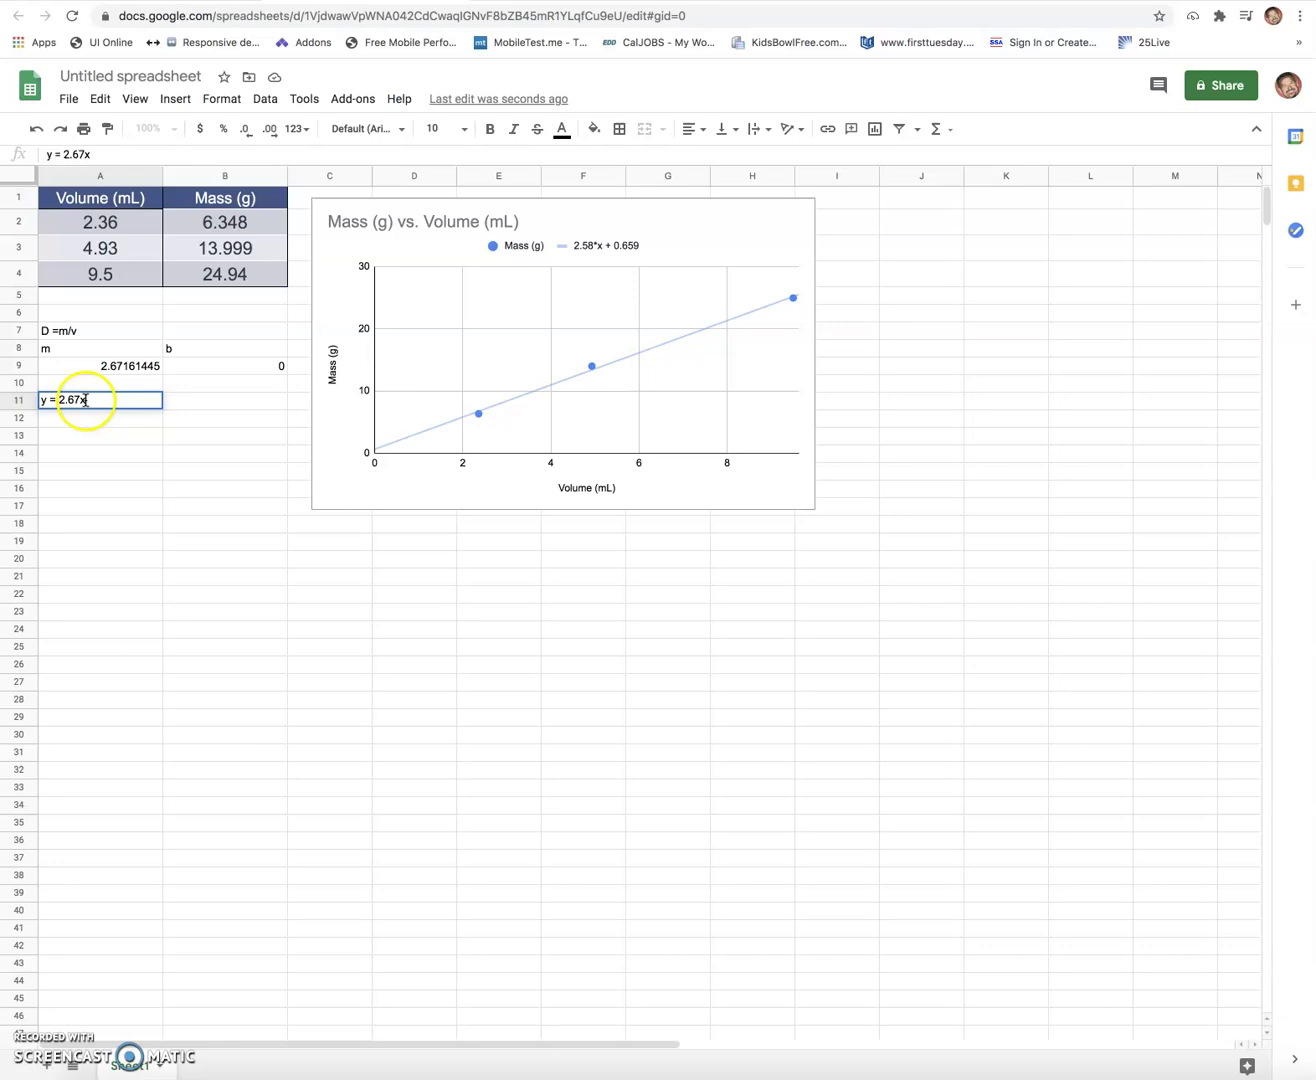
left_click(64, 420)
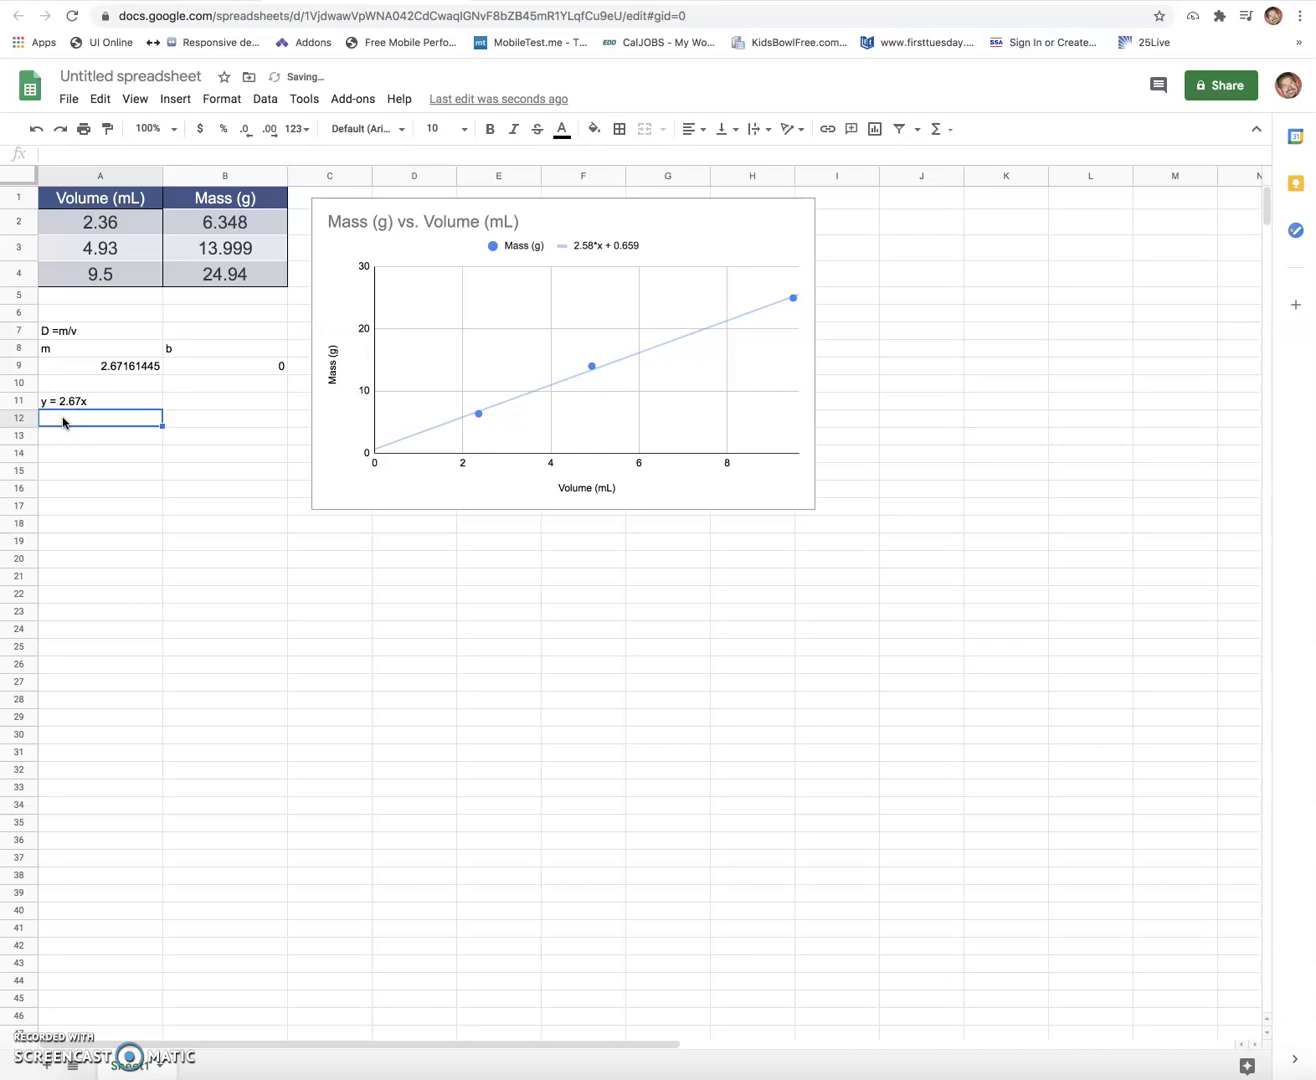
type("2.67g/mL")
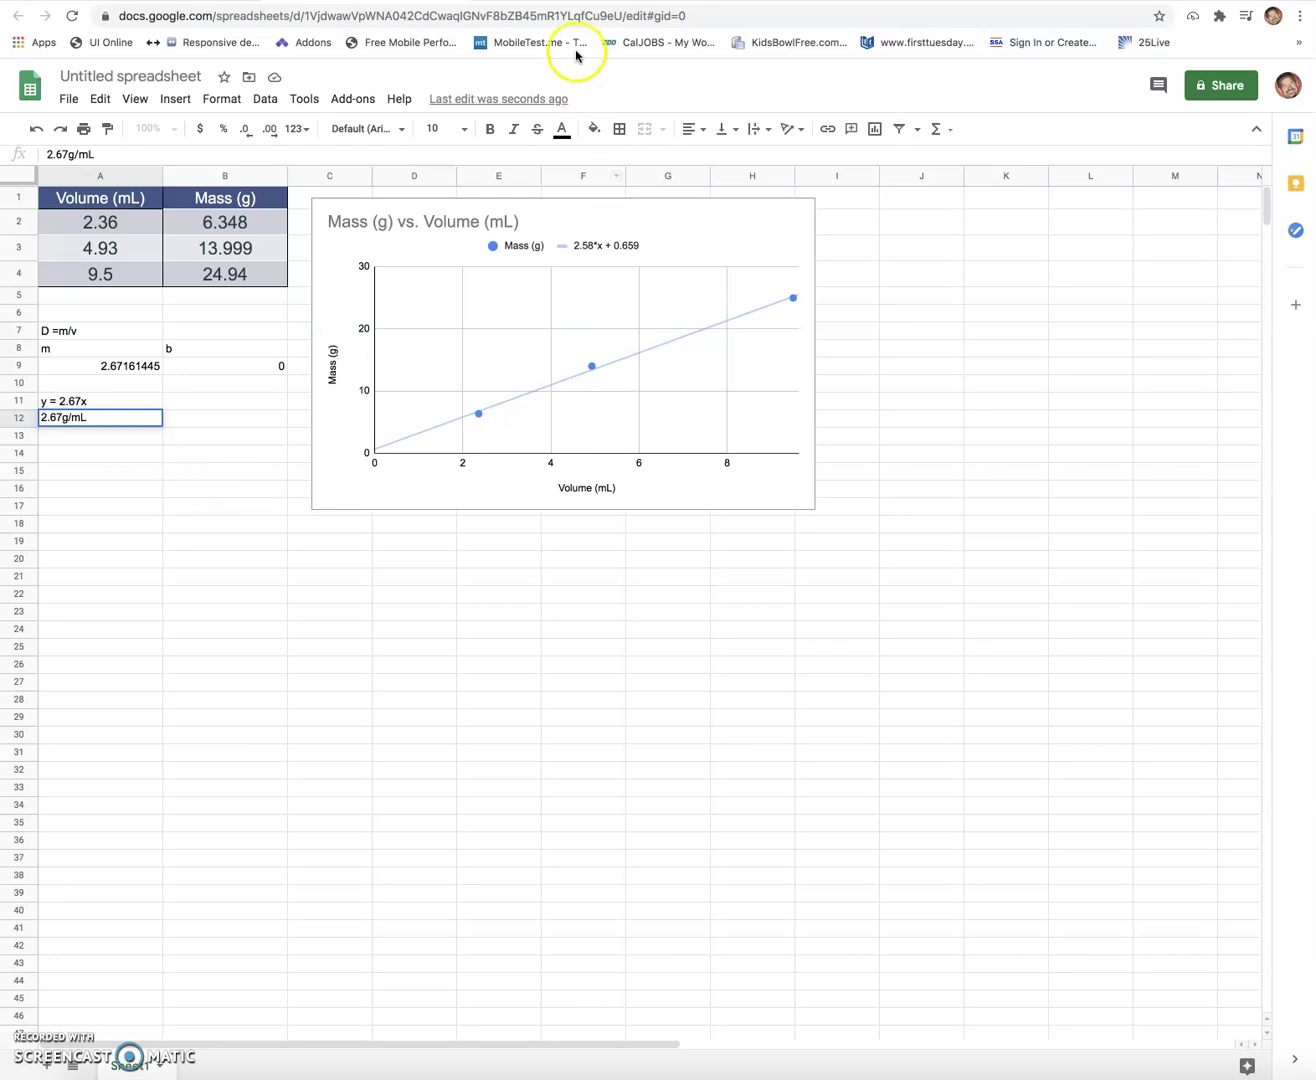
key("ctrl+Tab")
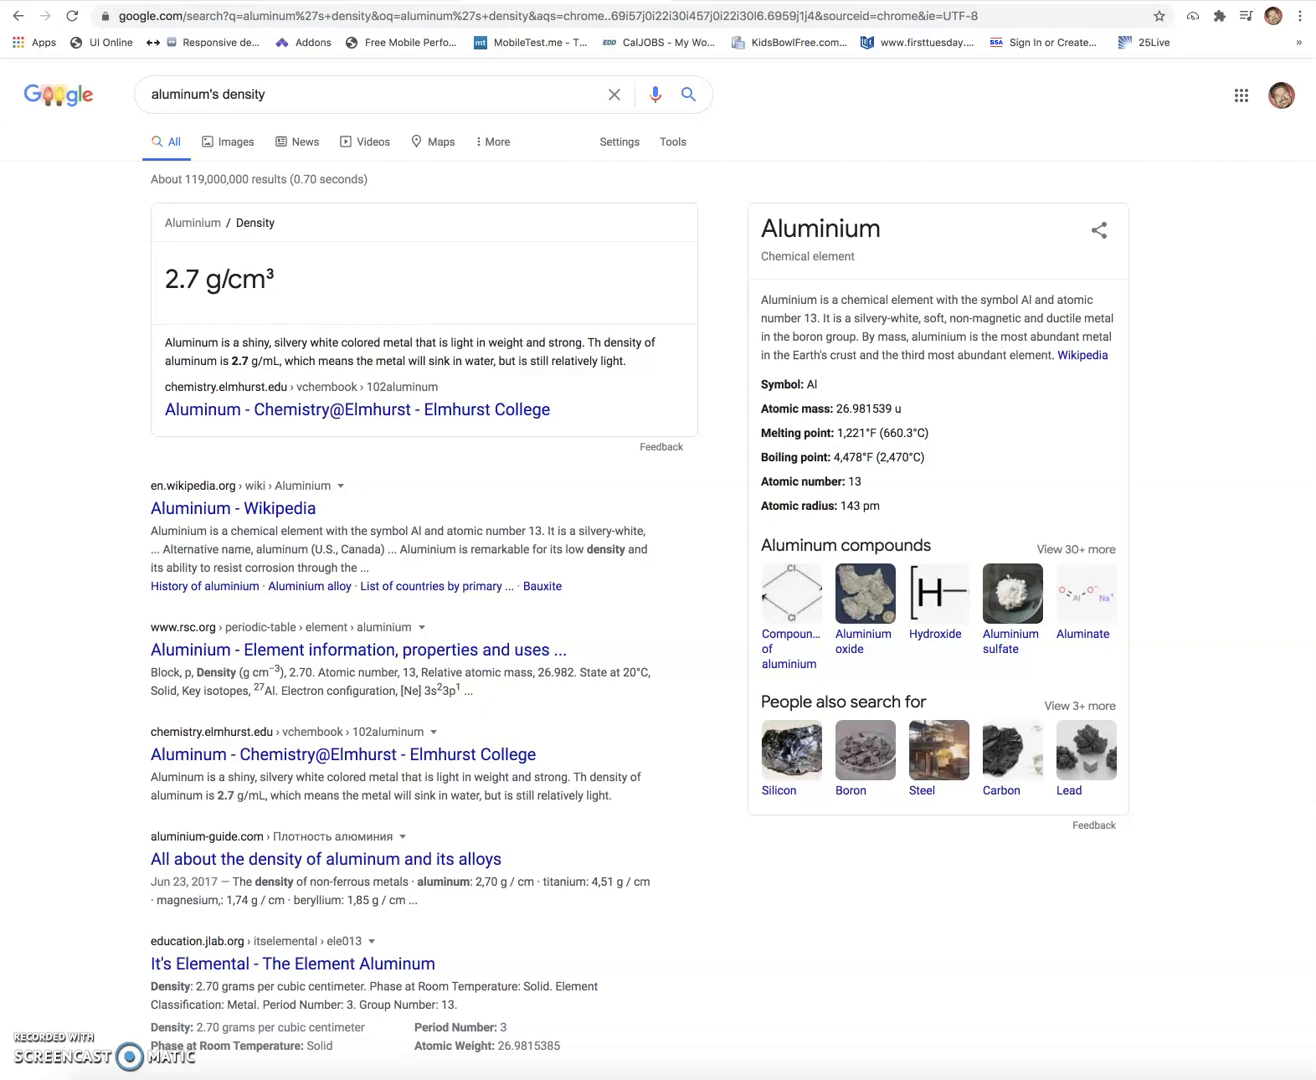
key("ctrl+shift+Tab")
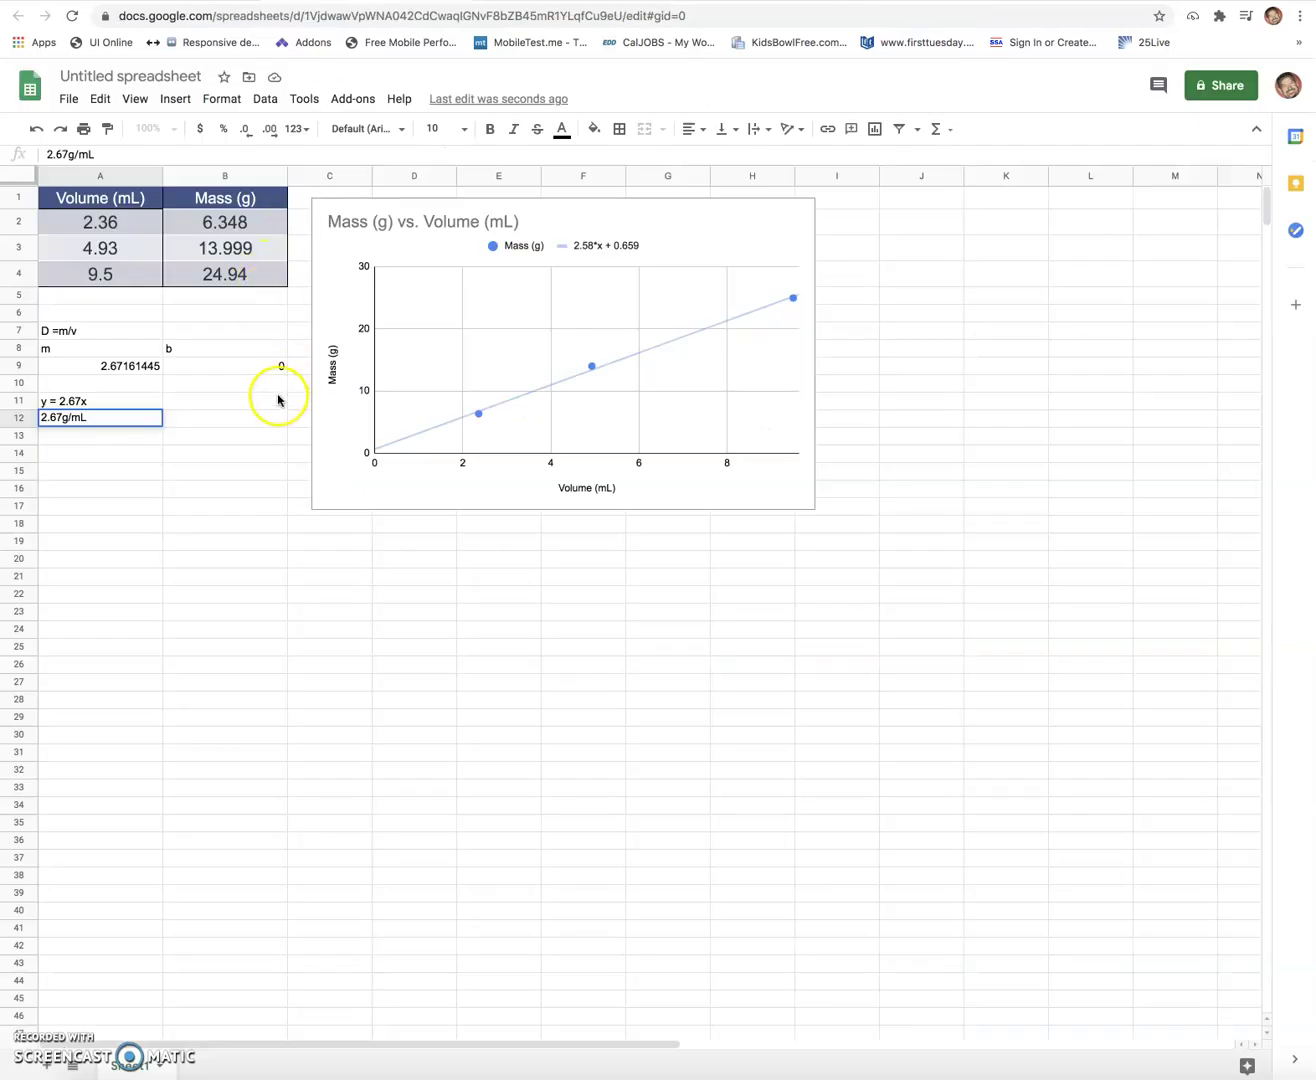